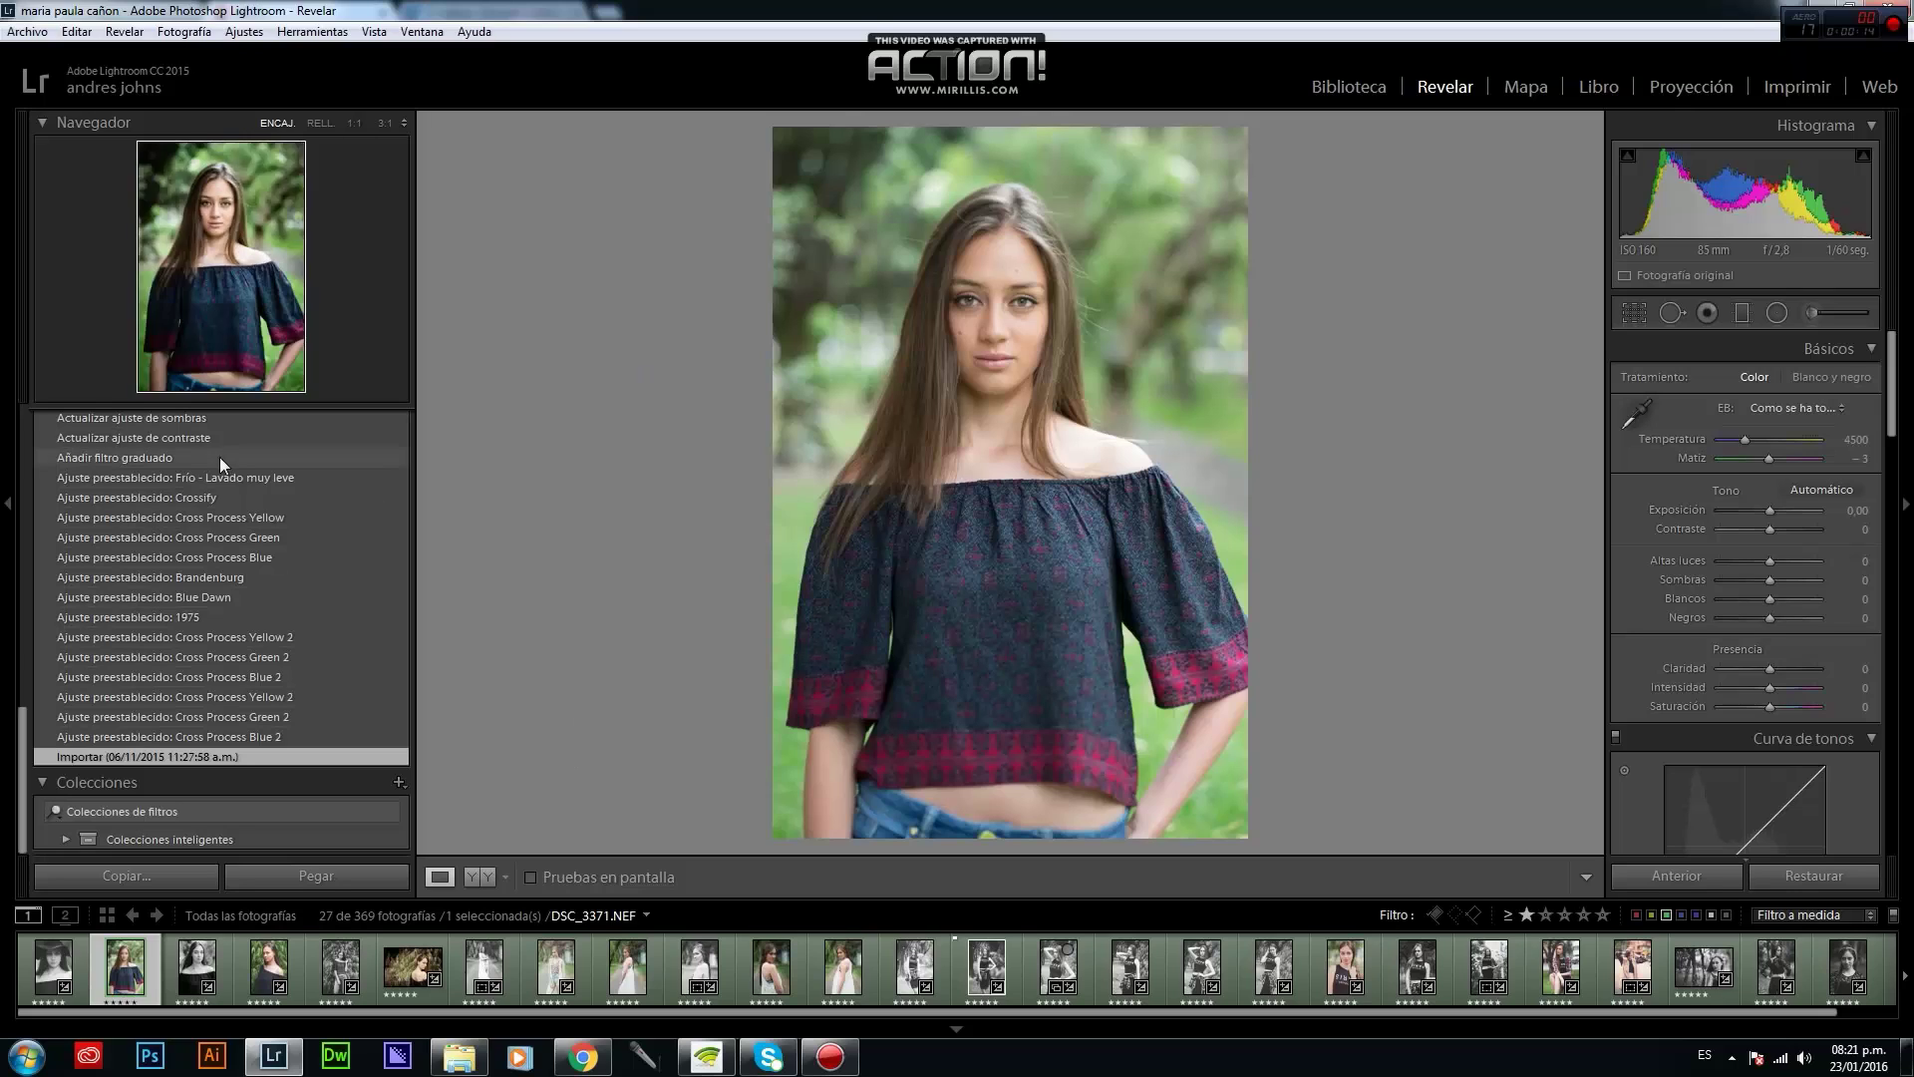
# Bring up the drive D: presets folder holding the downloaded onOne Signature Collection zip.
pyautogui.click(463, 1057)
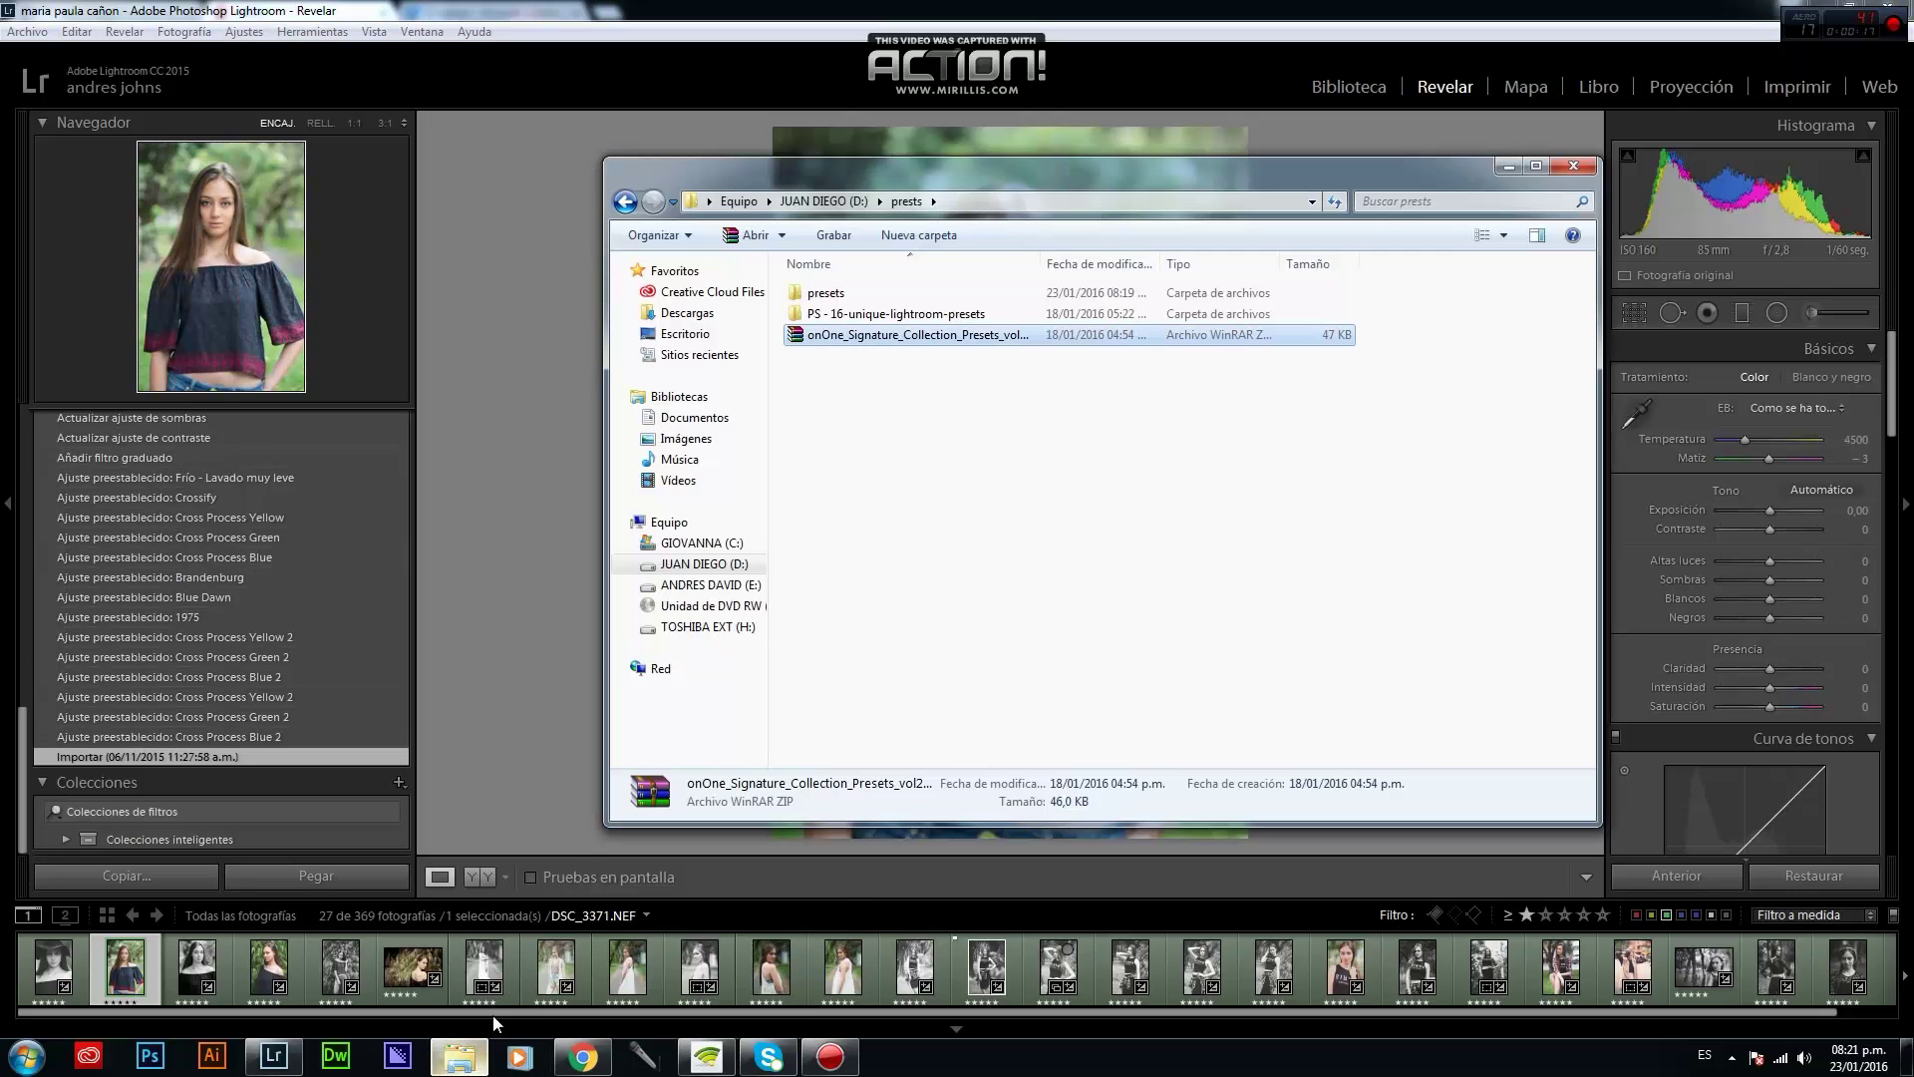
# Open the onOne zip in WinRAR and extract its Signature Collection folder into the same D: folder.
pyautogui.click(852, 335)
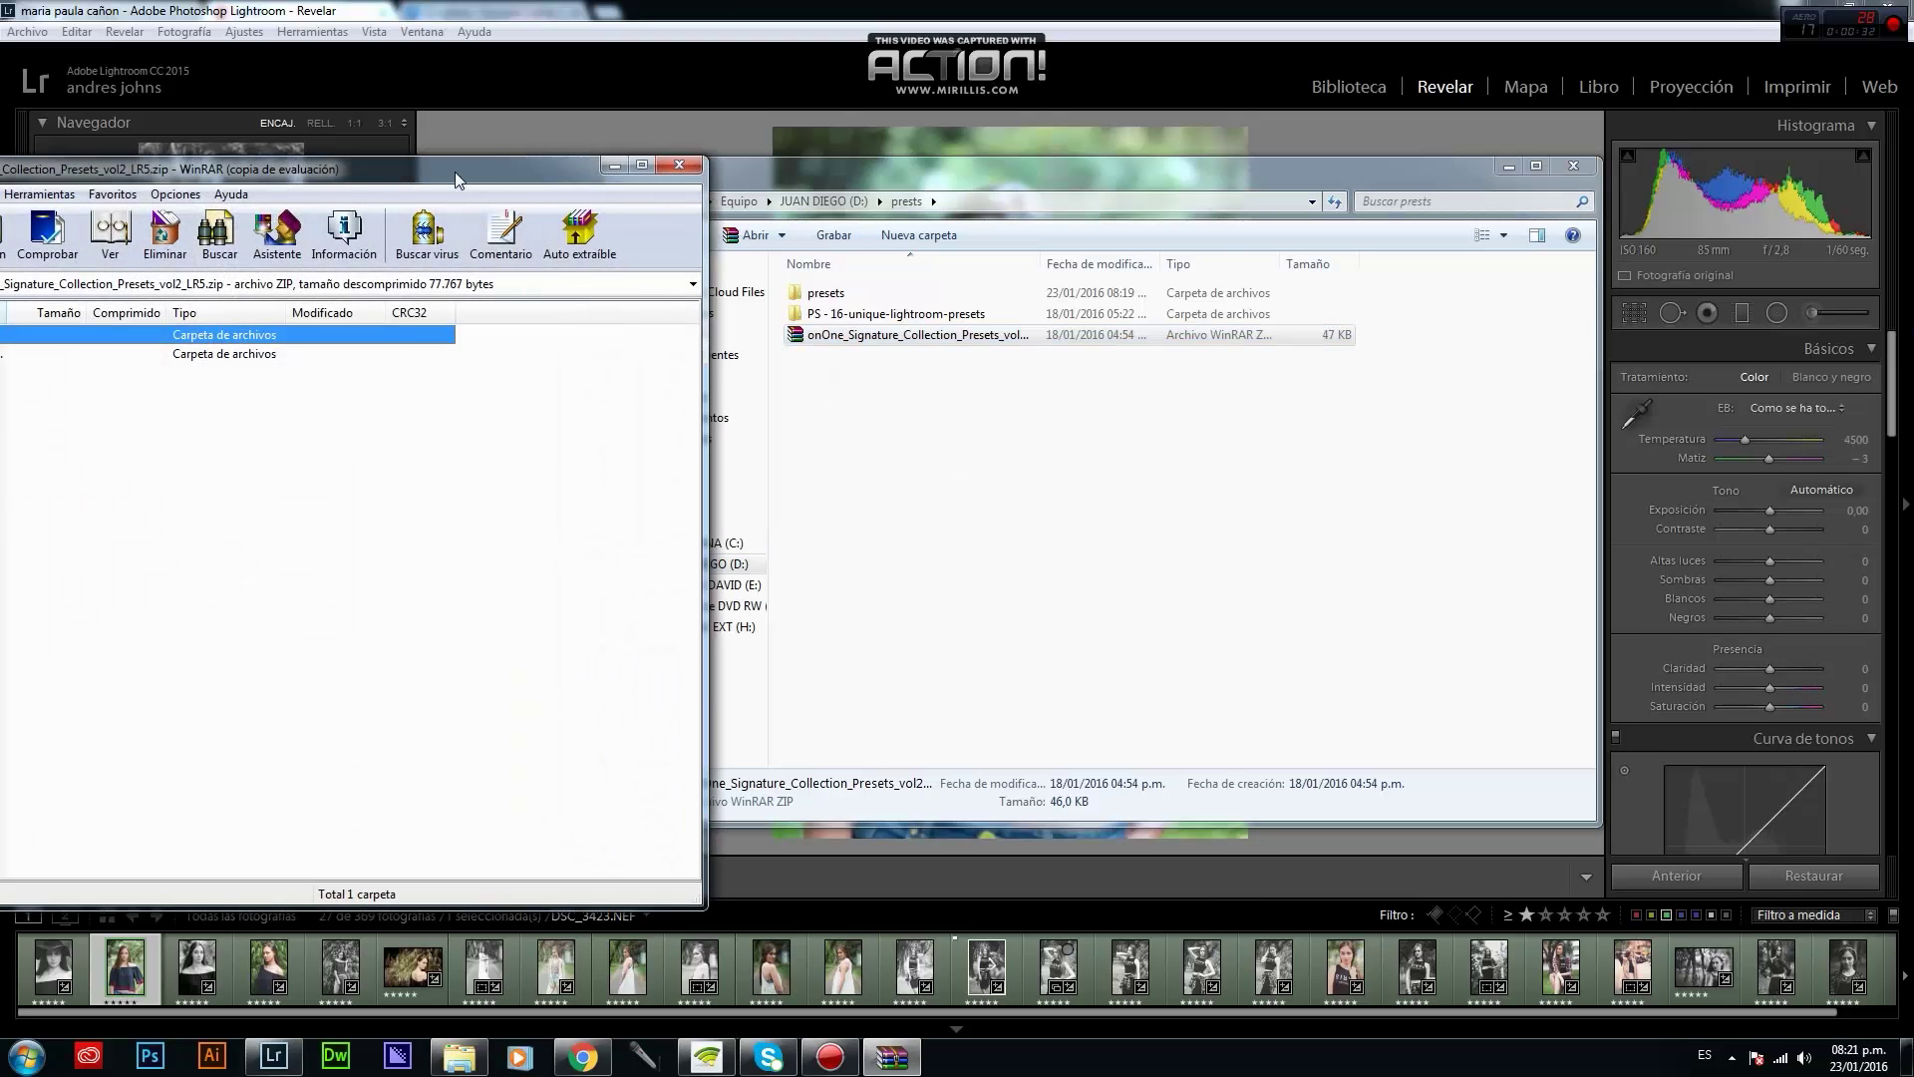
pyautogui.moveTo(455, 172)
pyautogui.mouseDown()
pyautogui.moveTo(983, 174)
pyautogui.moveTo(471, 166)
pyautogui.mouseUp()
pyautogui.click(1146, 444)
pyautogui.moveTo(299, 169); pyautogui.dragTo(736, 175)
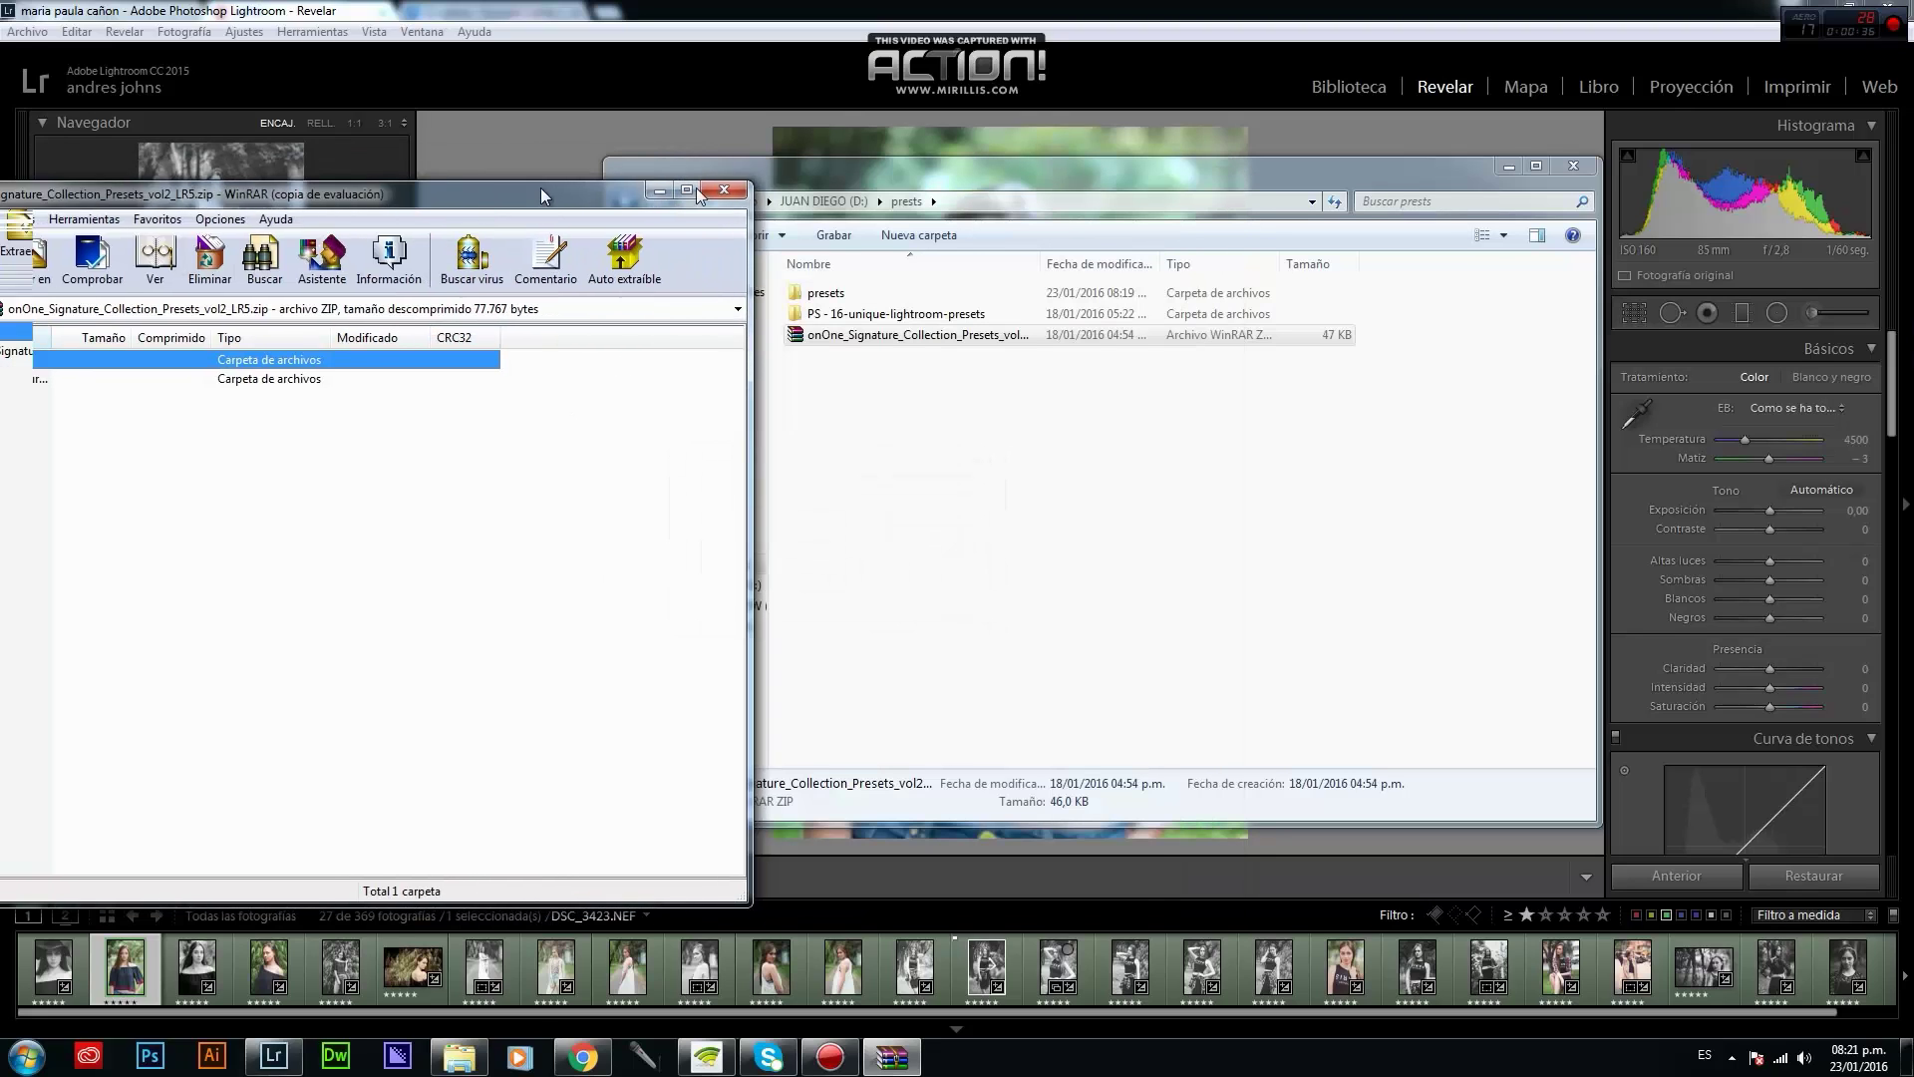
pyautogui.moveTo(389, 359); pyautogui.dragTo(1344, 588)
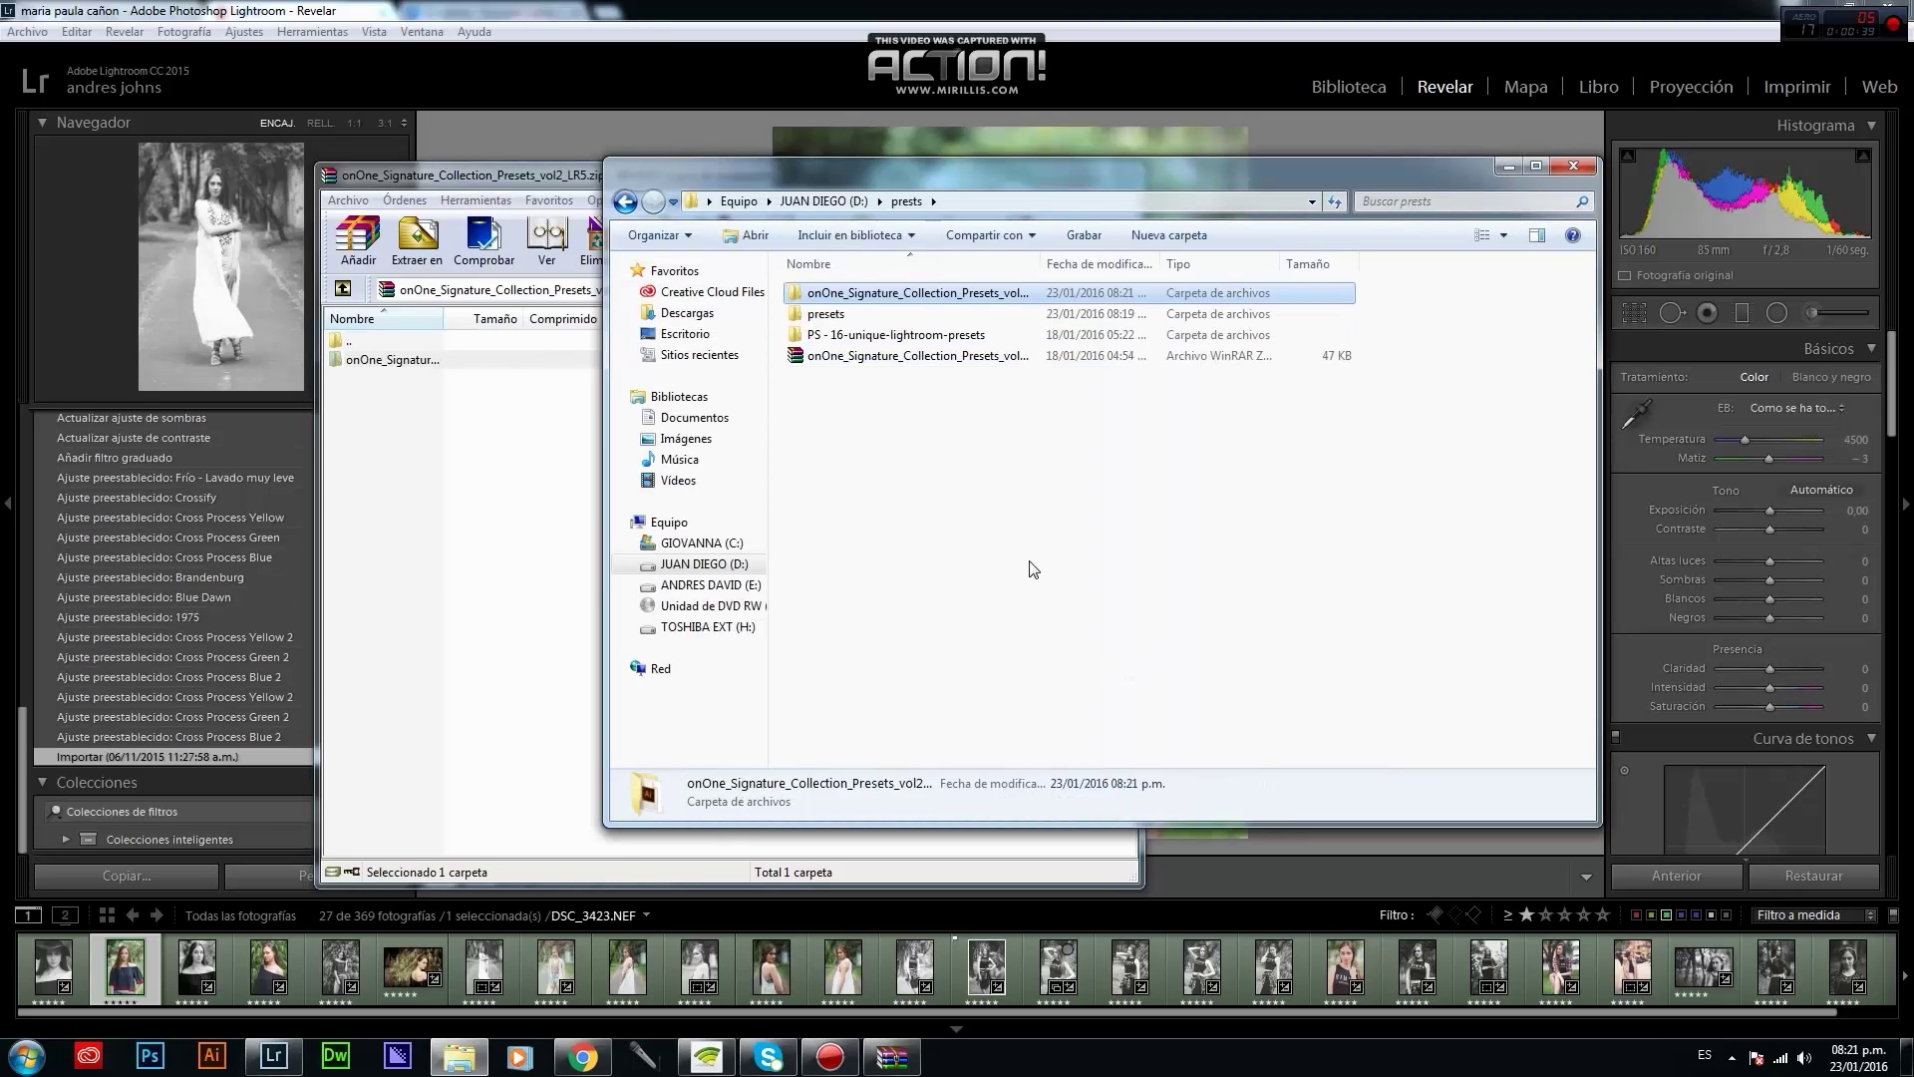
# Browse the extracted onOne Grunge LR5 presets, navigate back to the presets folder, and minimize Explorer.
pyautogui.doubleClick(882, 292)
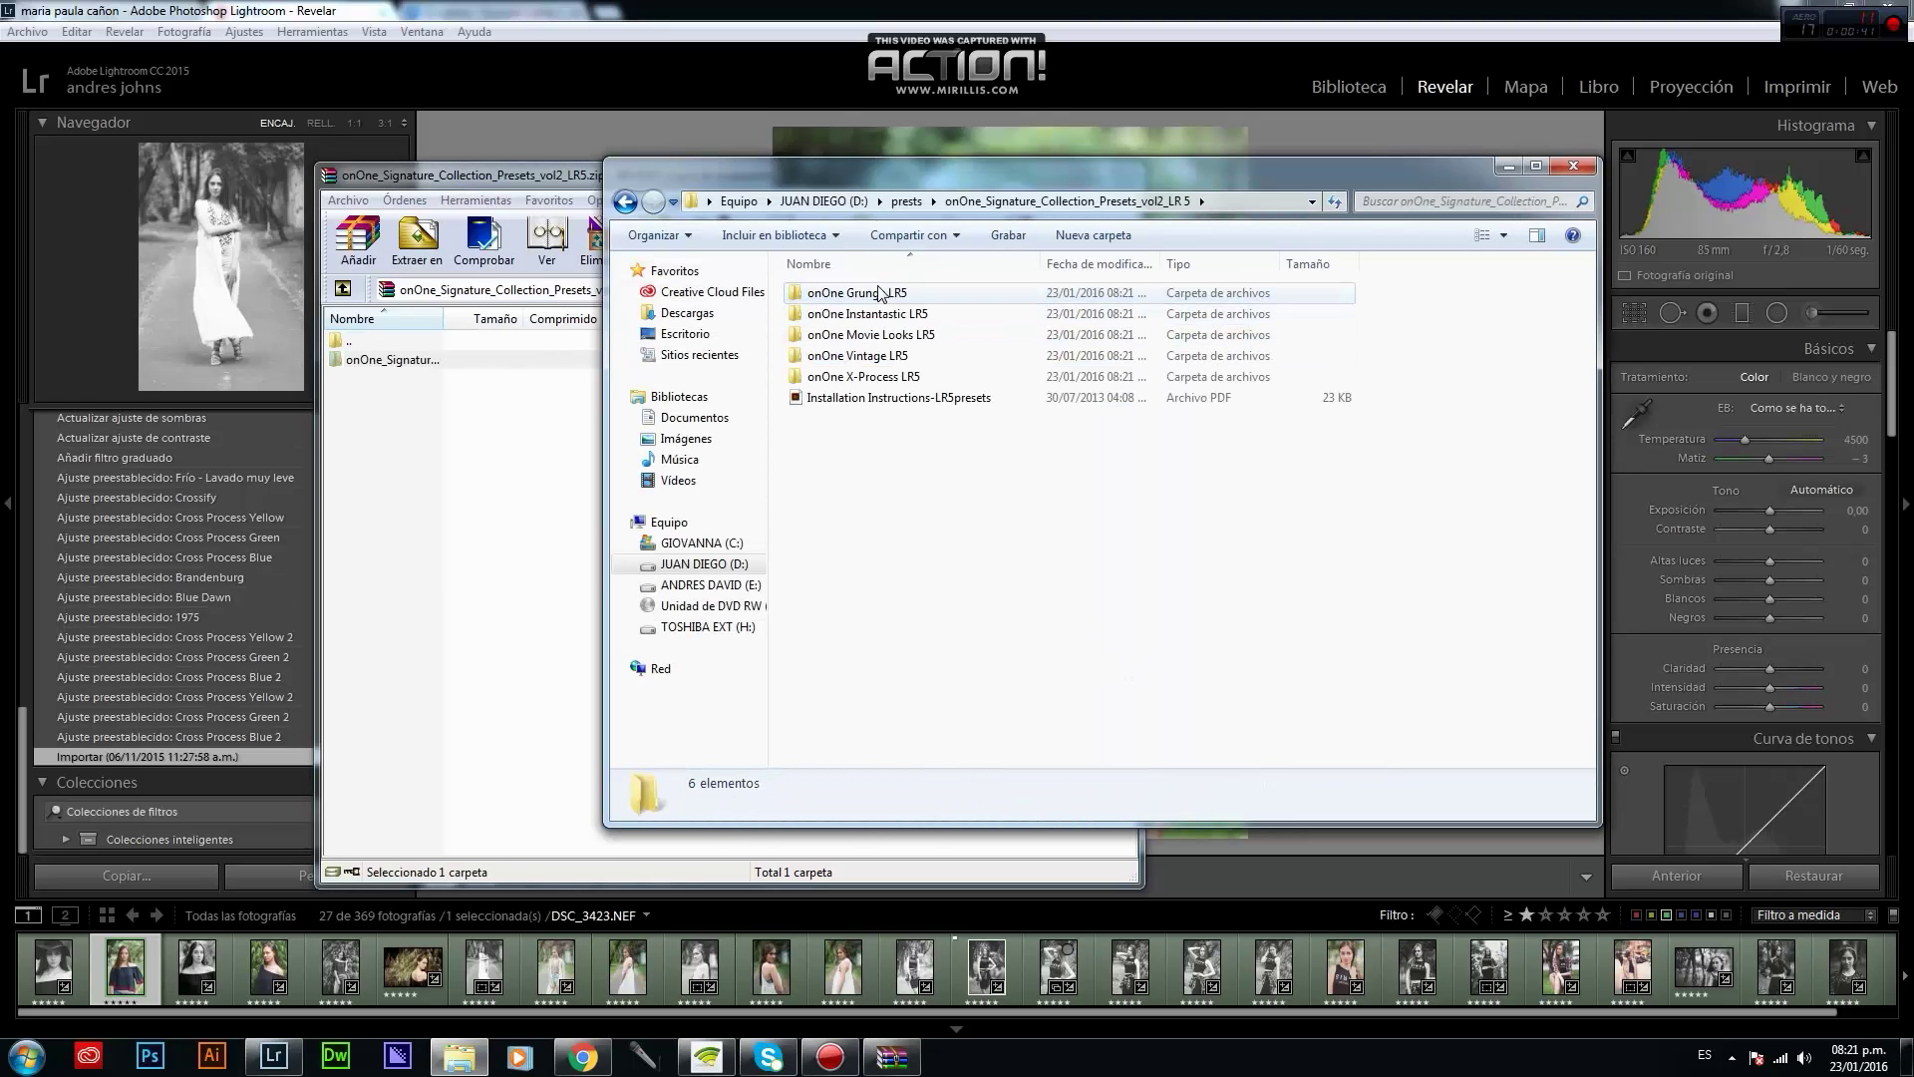
pyautogui.doubleClick(882, 292)
pyautogui.click(834, 294)
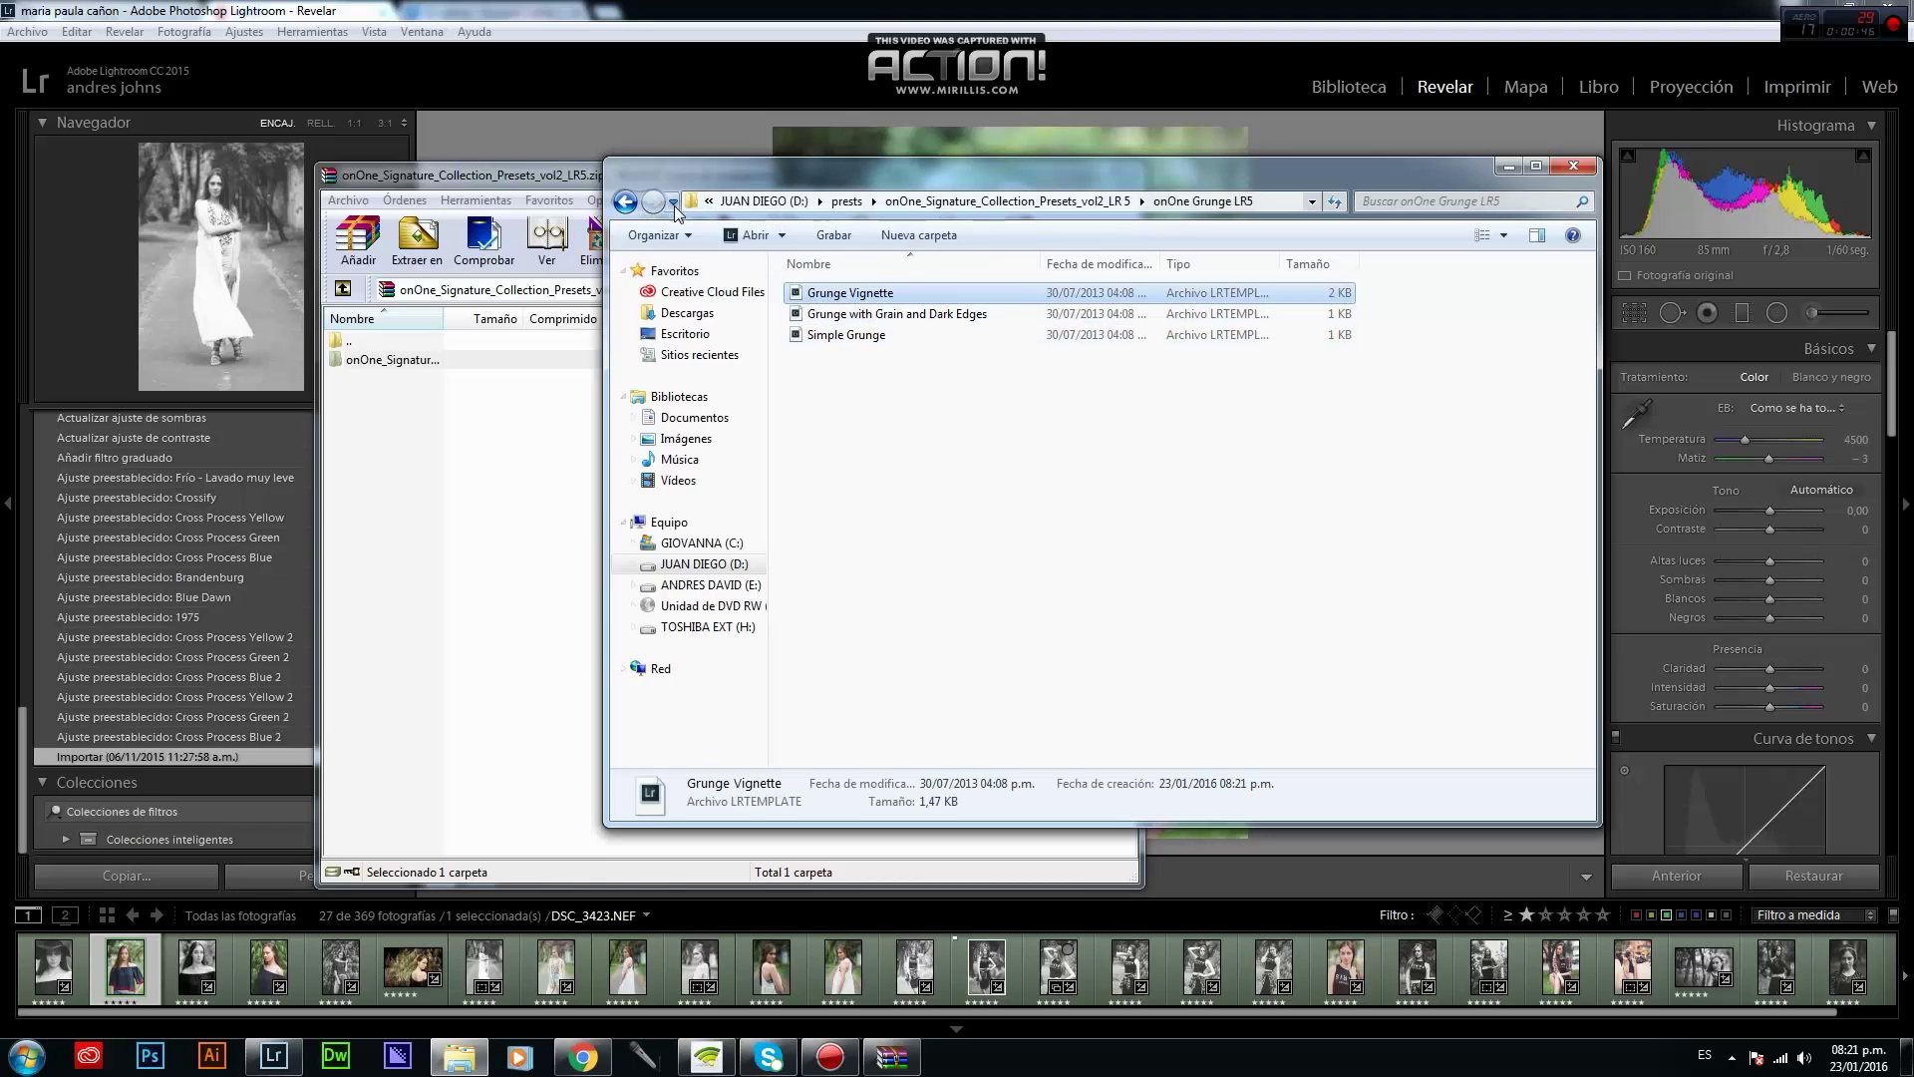
pyautogui.click(625, 202)
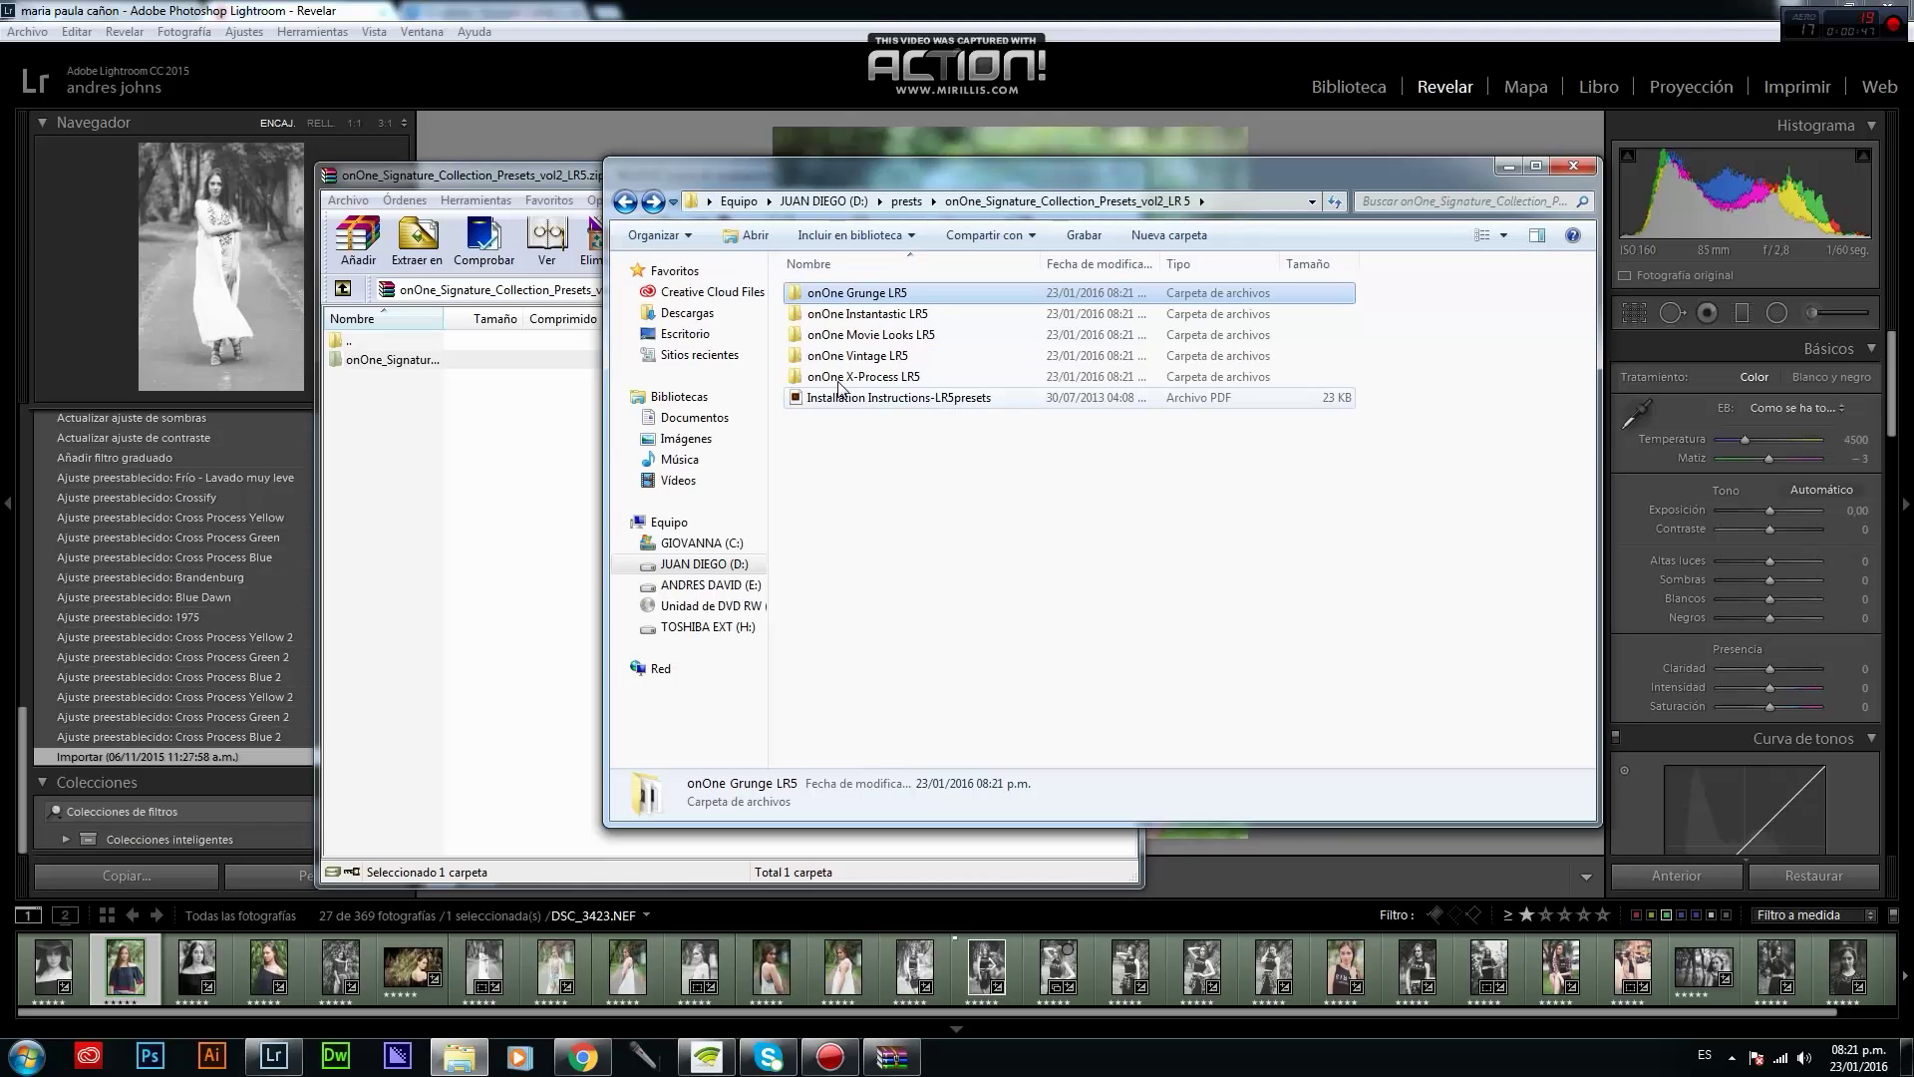
pyautogui.click(625, 202)
pyautogui.click(625, 201)
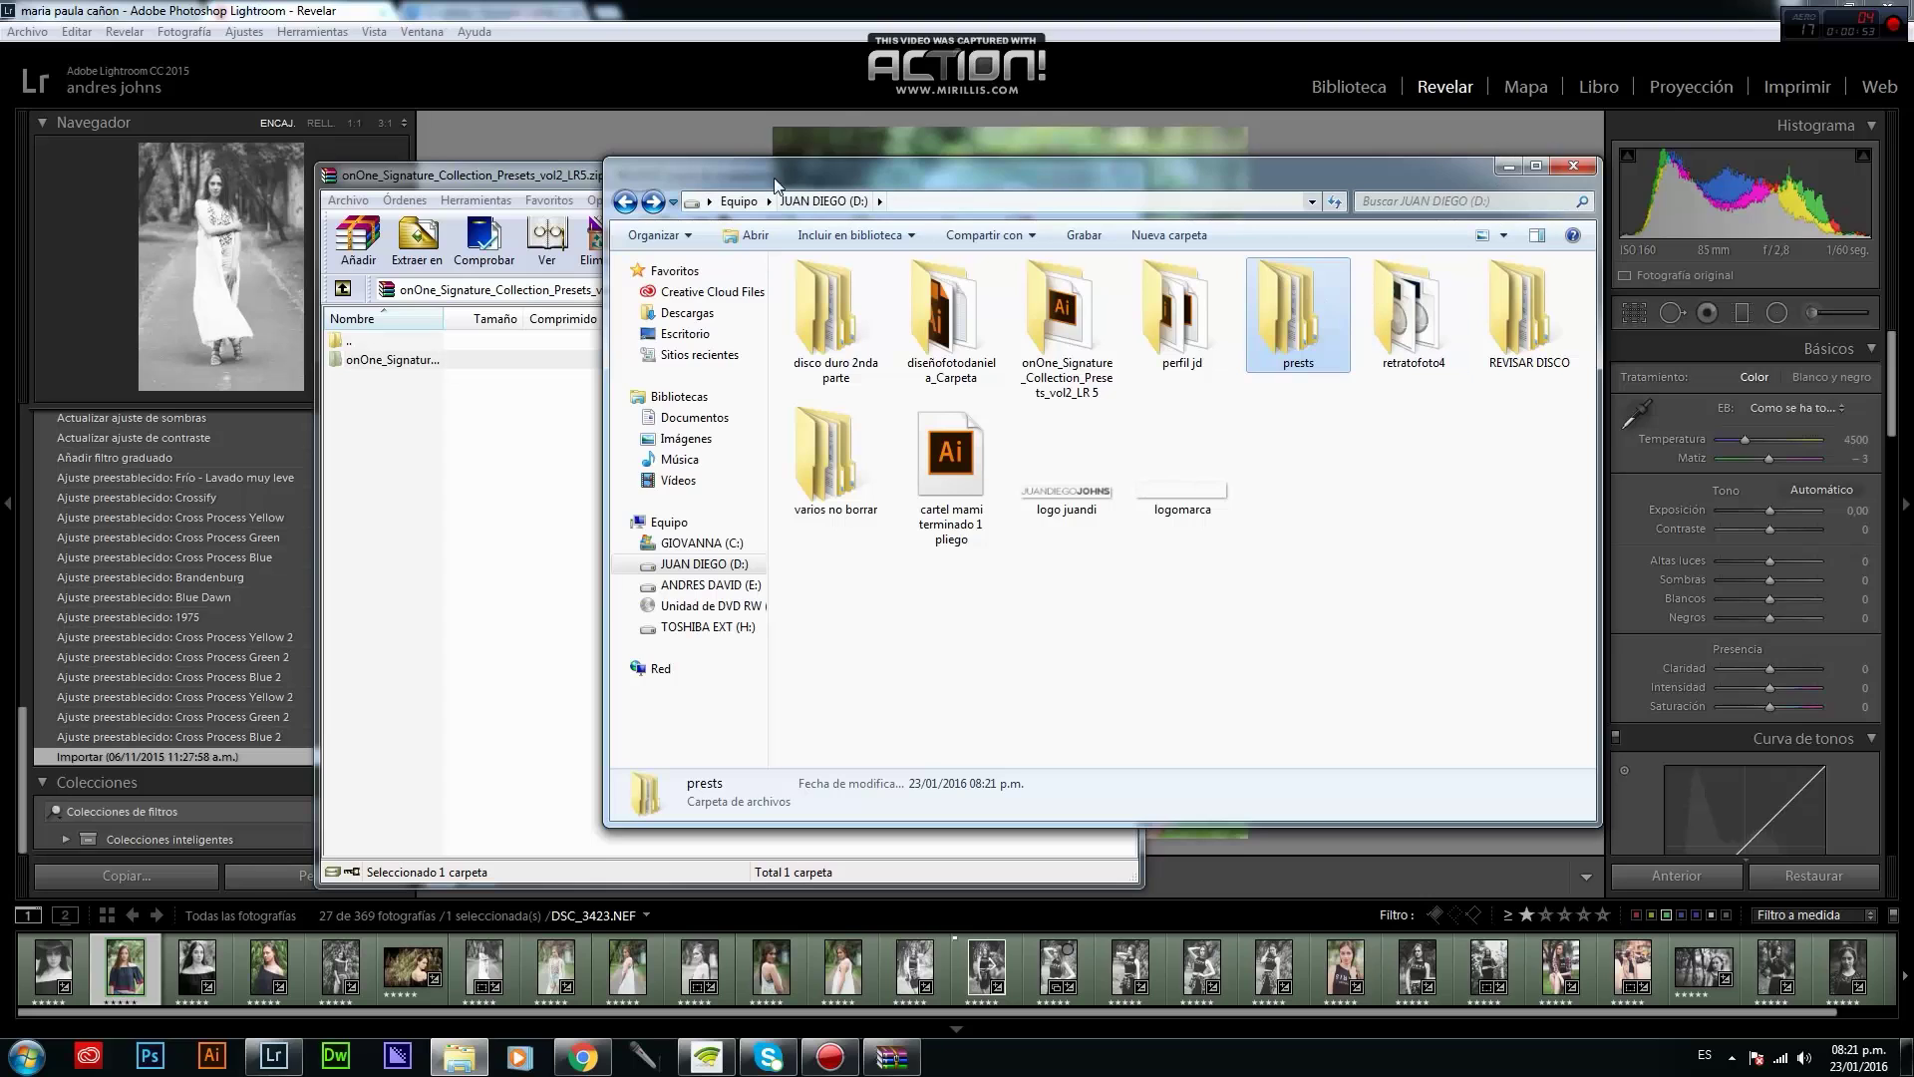
pyautogui.click(653, 201)
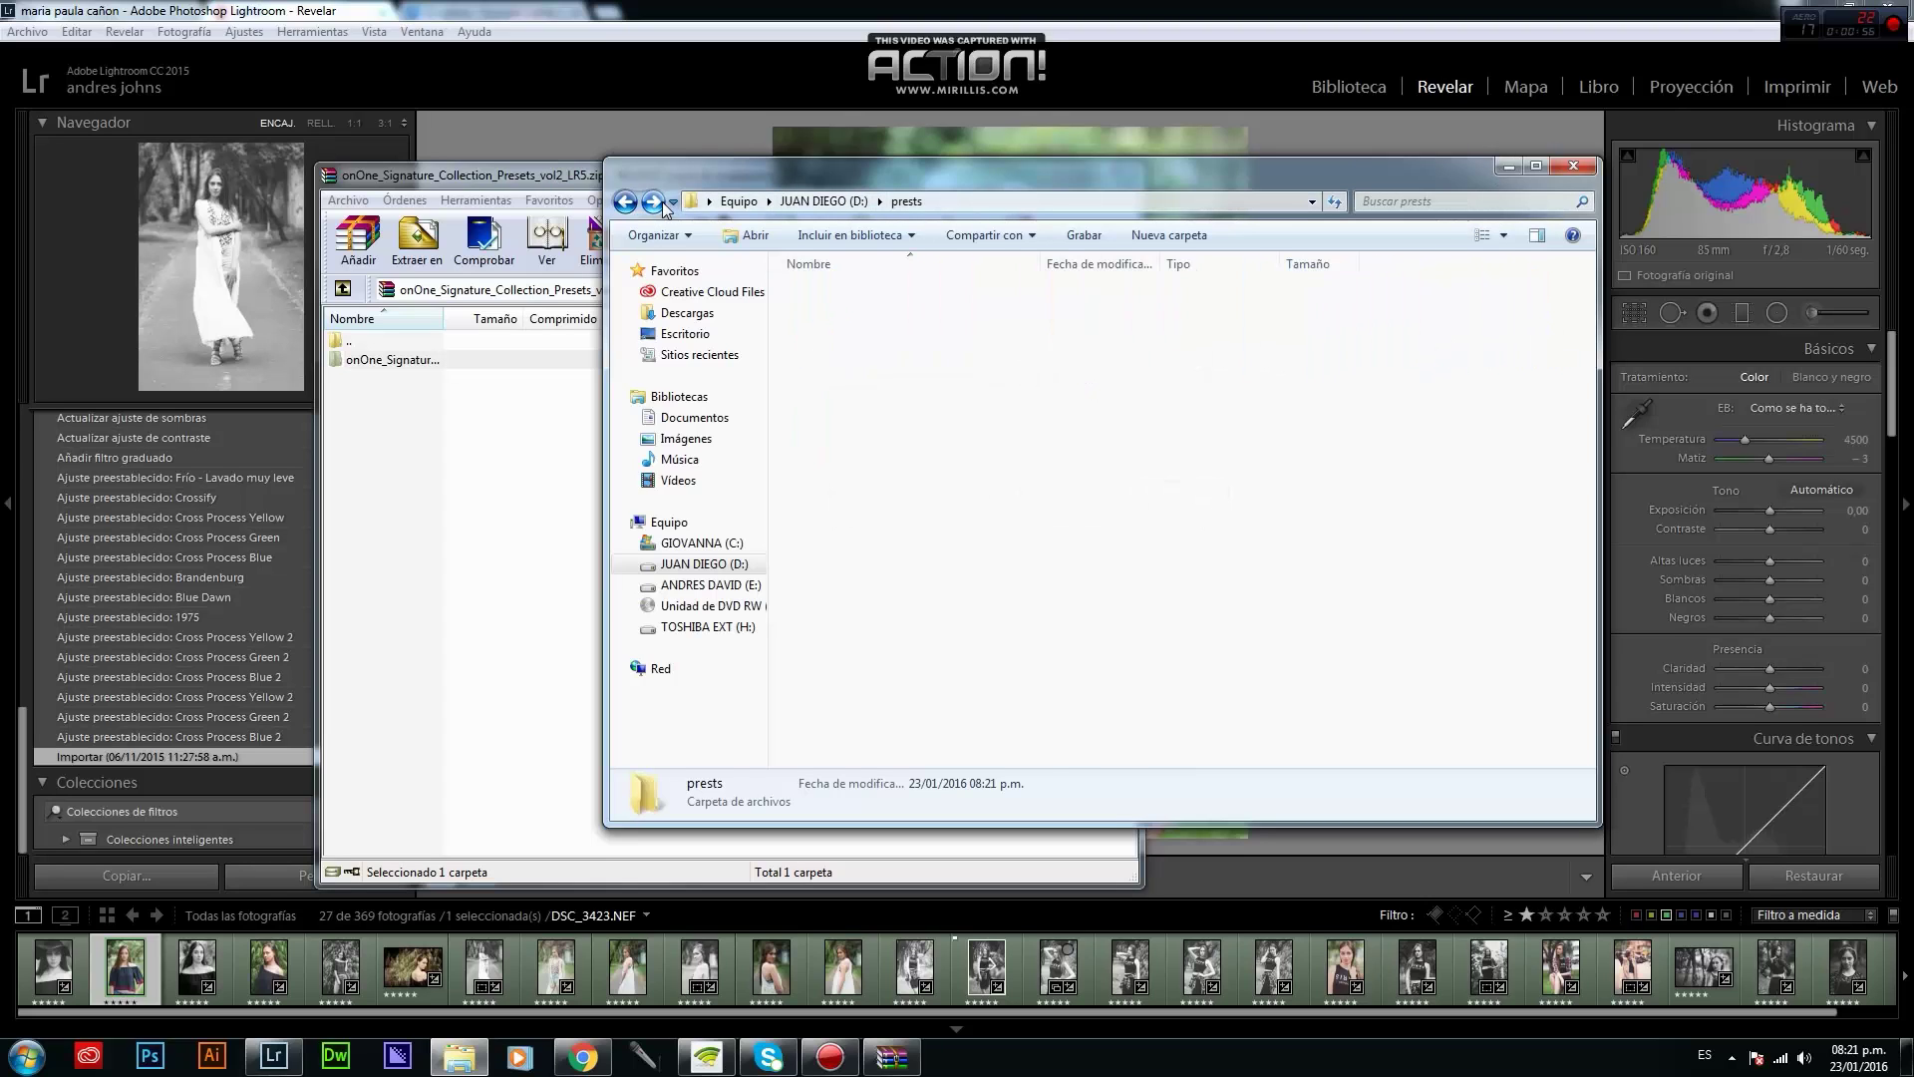
pyautogui.click(1498, 167)
# Collapse the oneOne folder and create a new Develop preset folder named 'preset2'.
pyautogui.click(1044, 167)
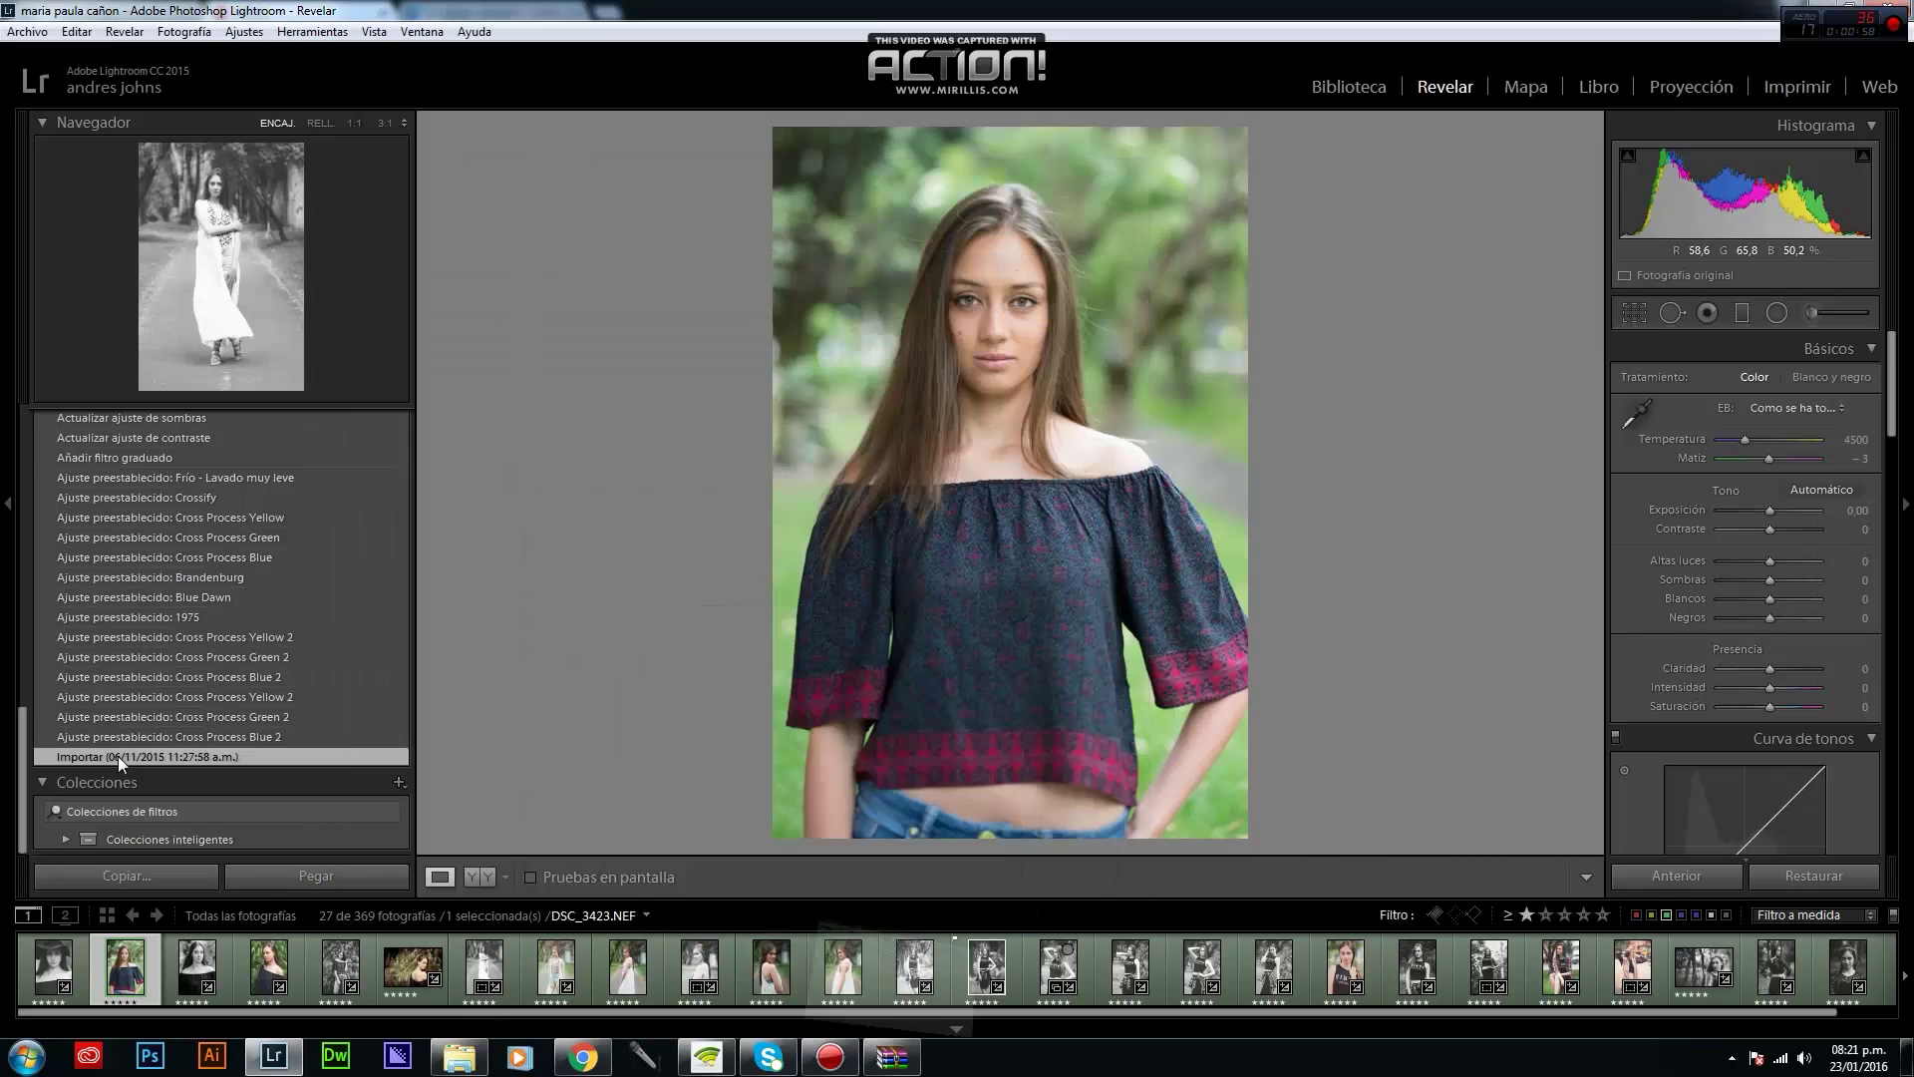
pyautogui.scroll(3, 184, 652)
pyautogui.scroll(5, 184, 652)
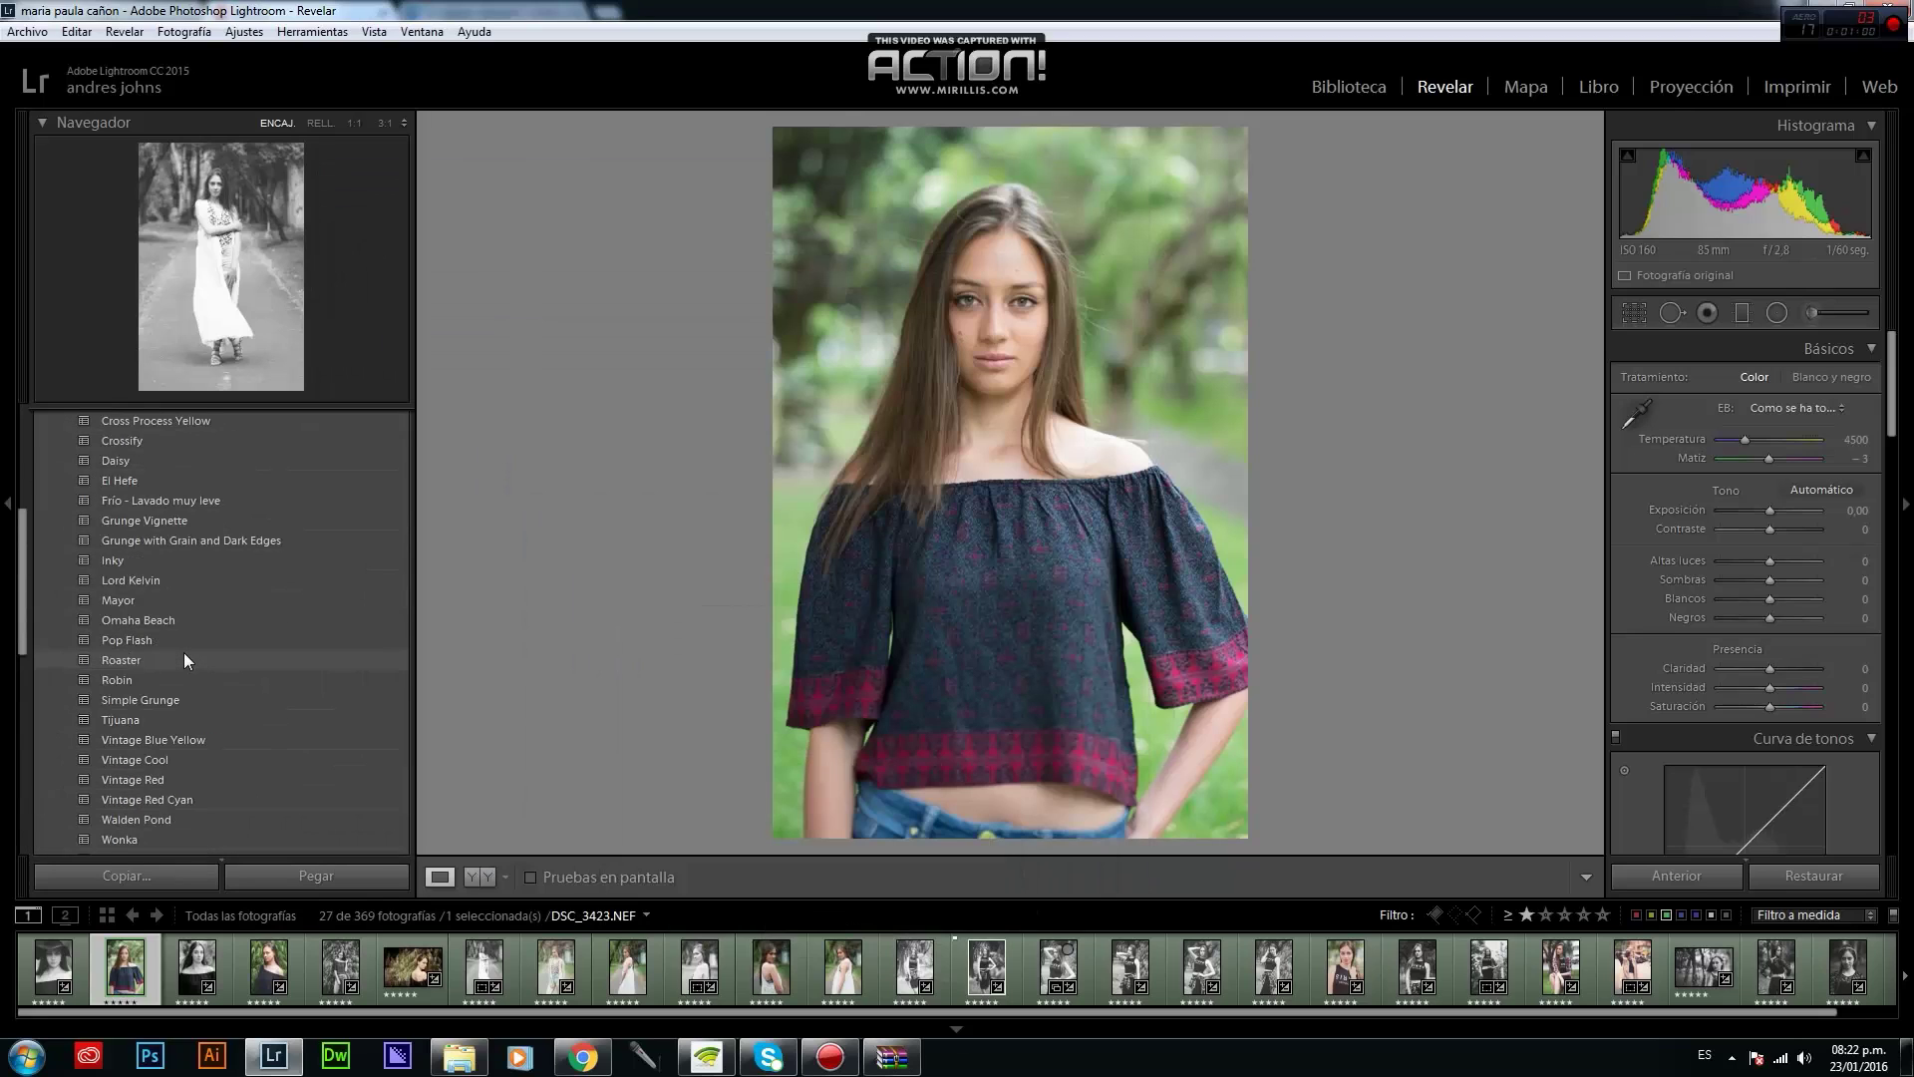
pyautogui.scroll(5, 183, 652)
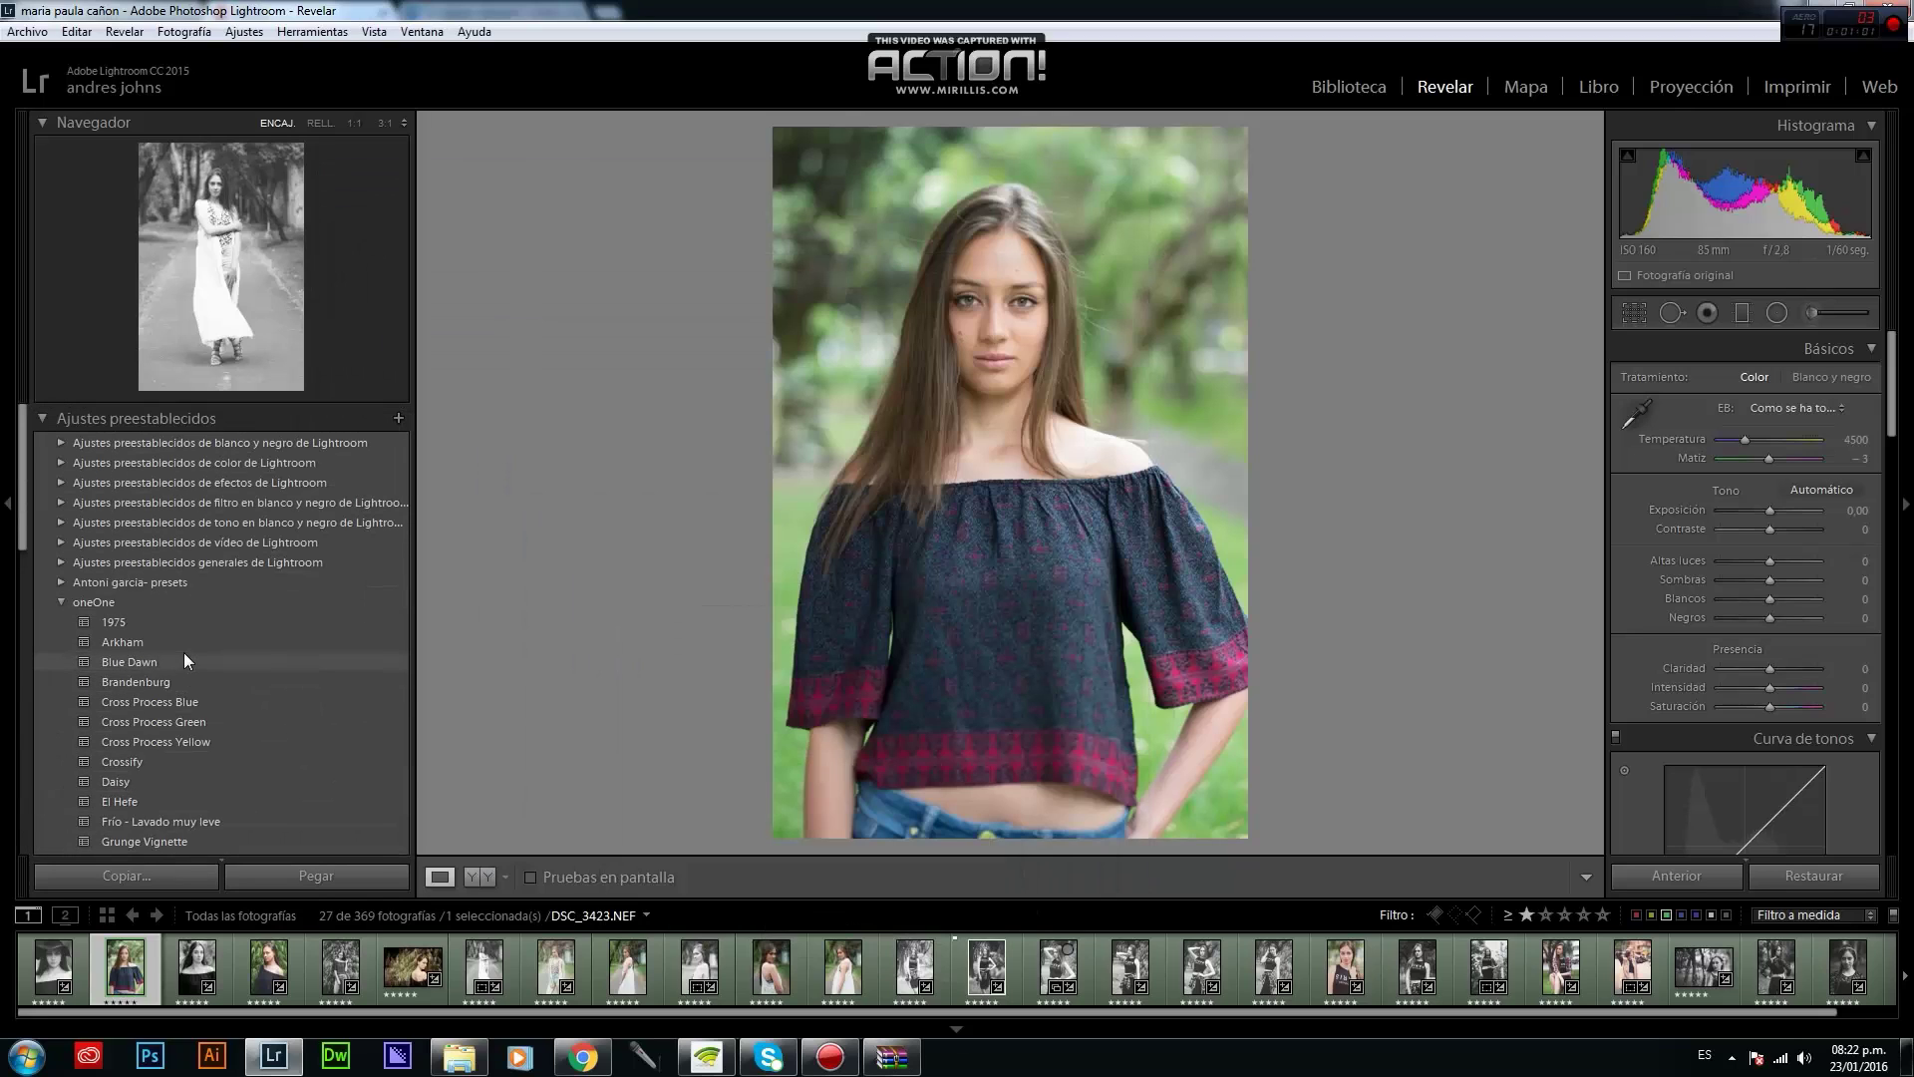
pyautogui.click(63, 601)
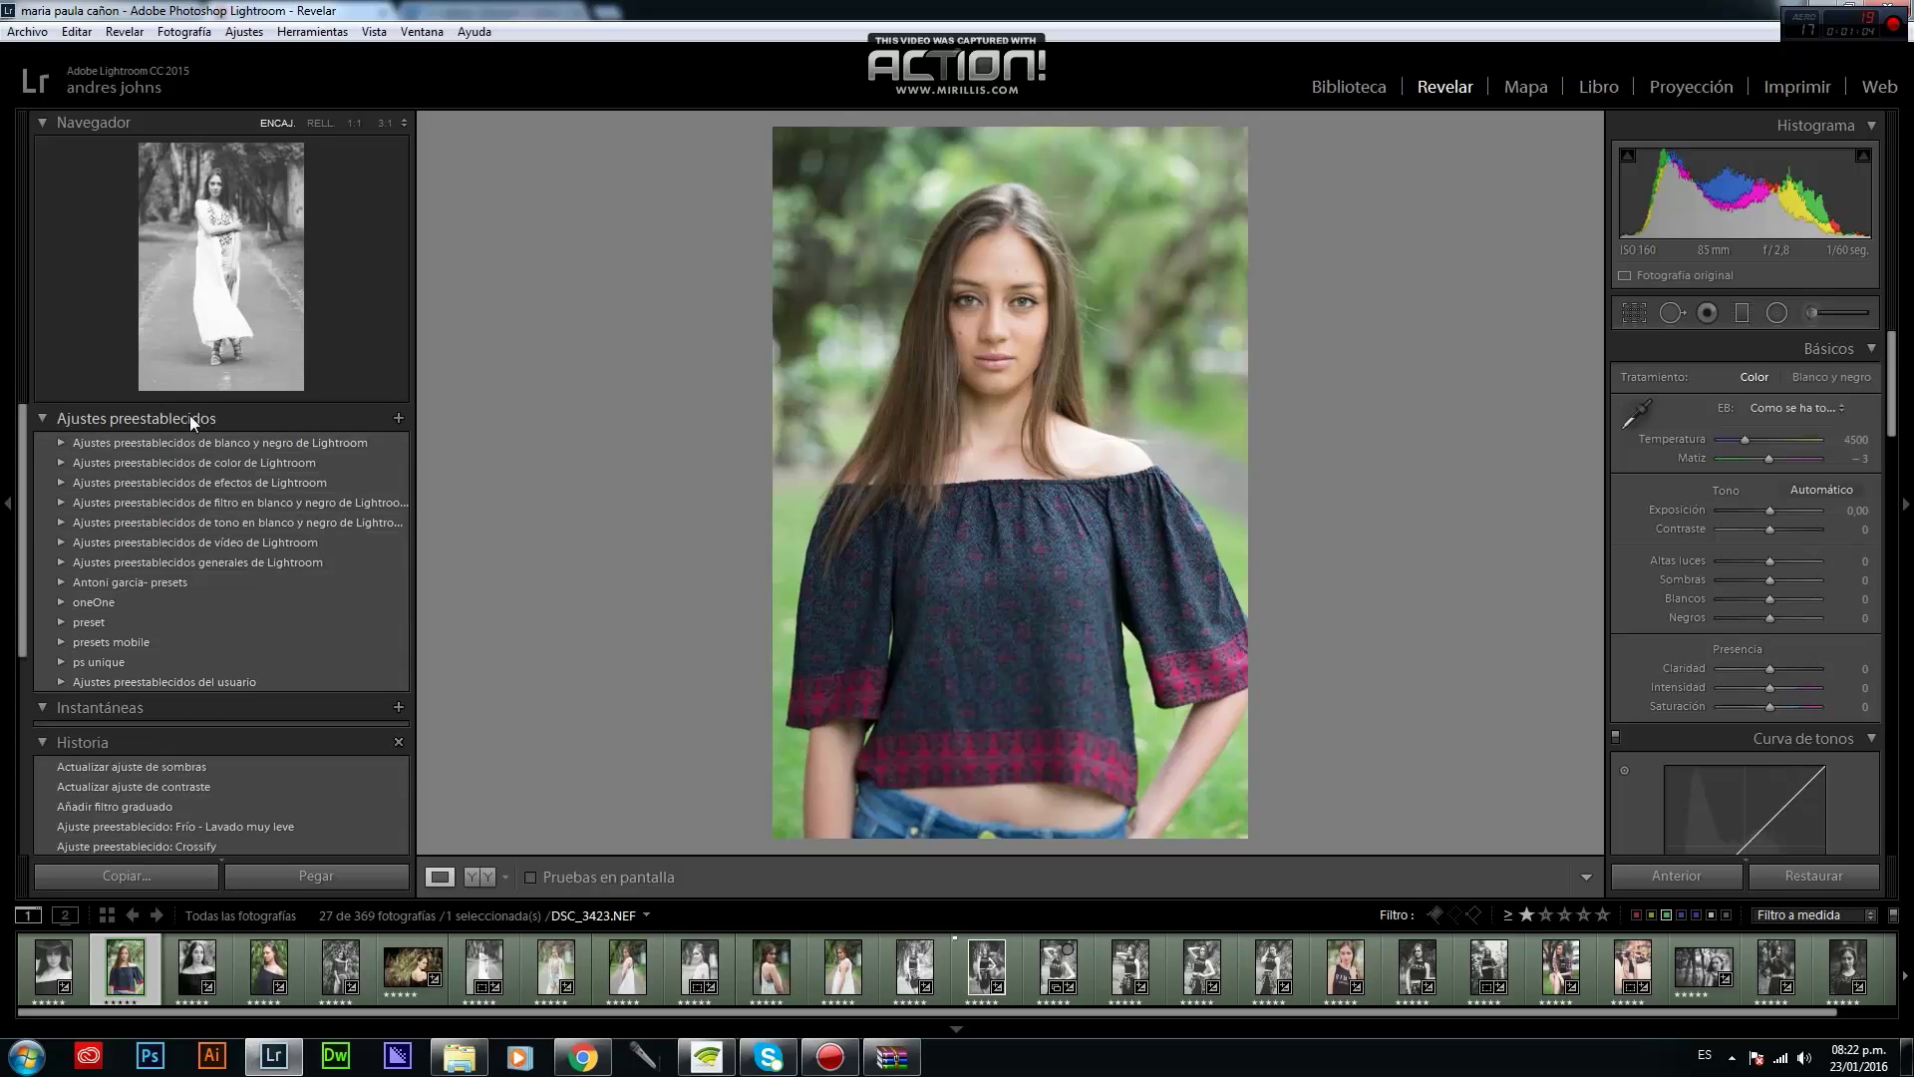
pyautogui.rightClick(321, 583)
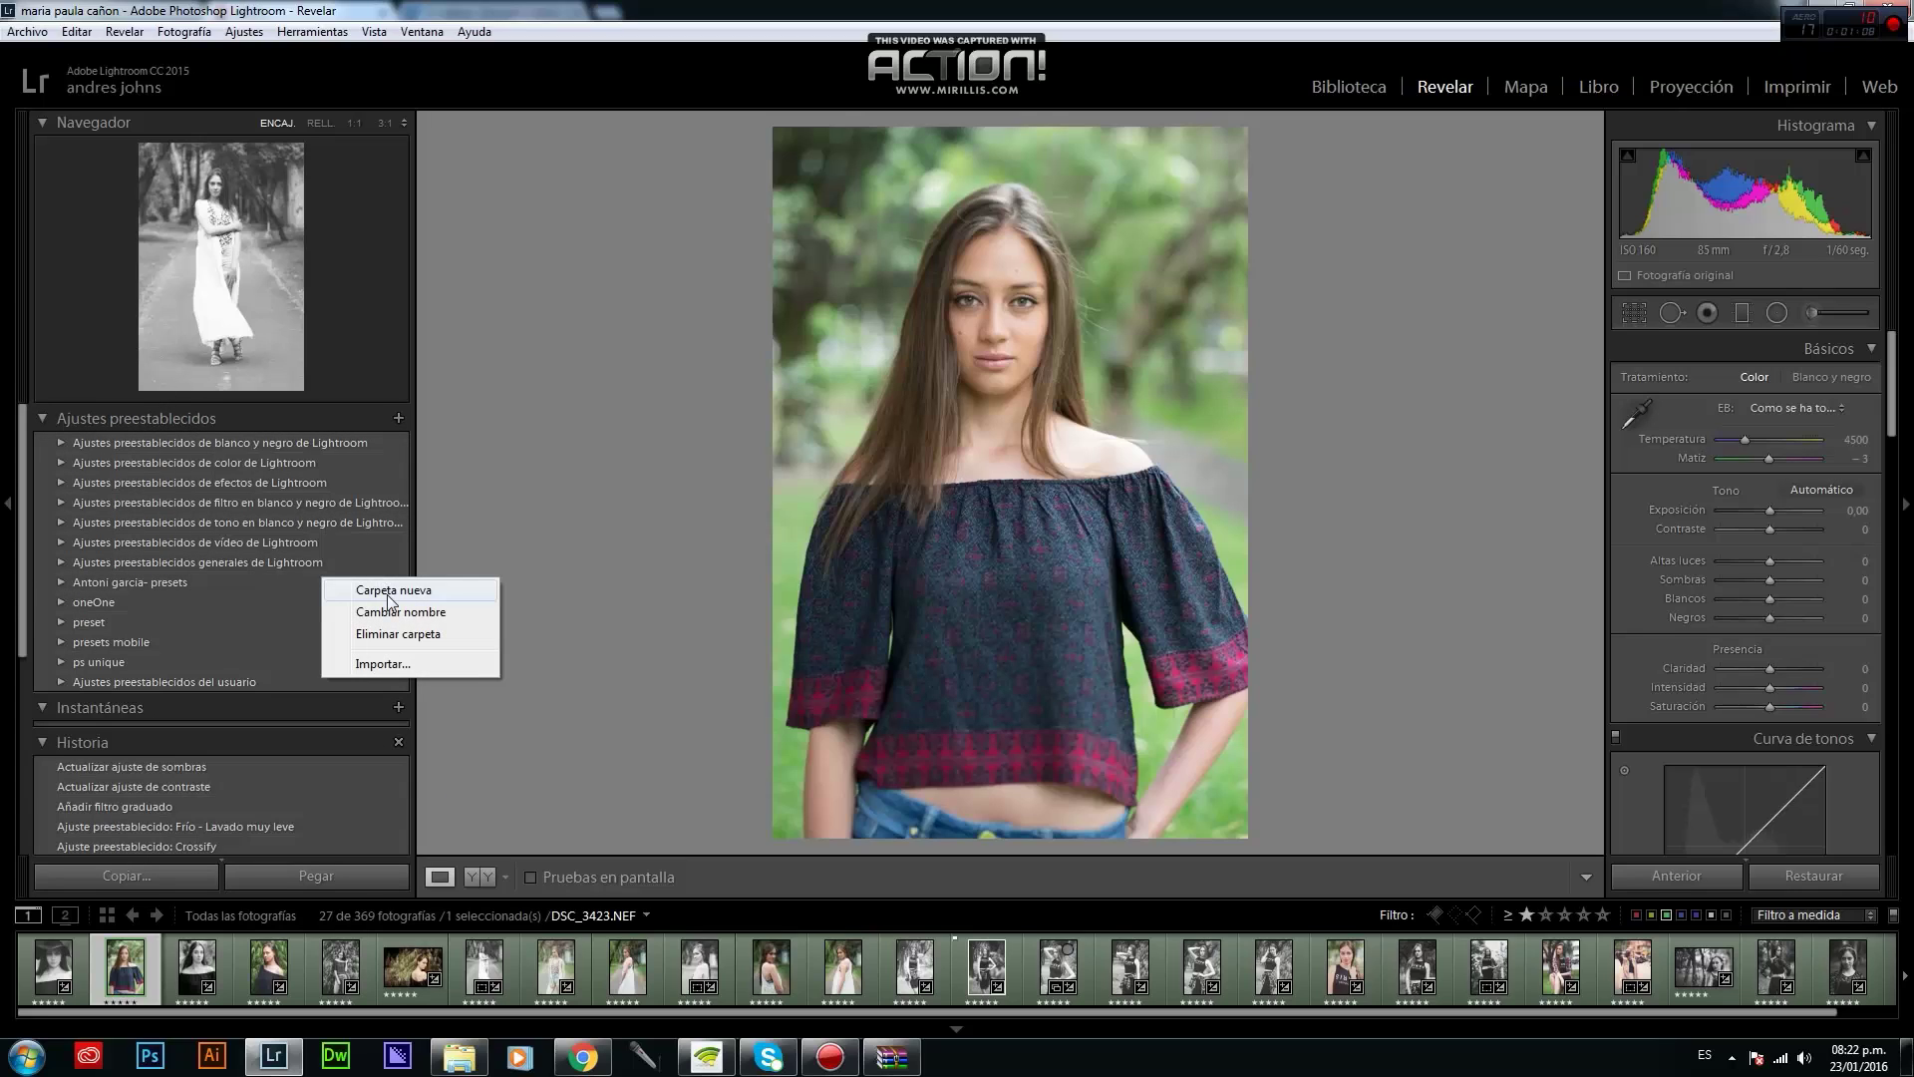
pyautogui.click(390, 592)
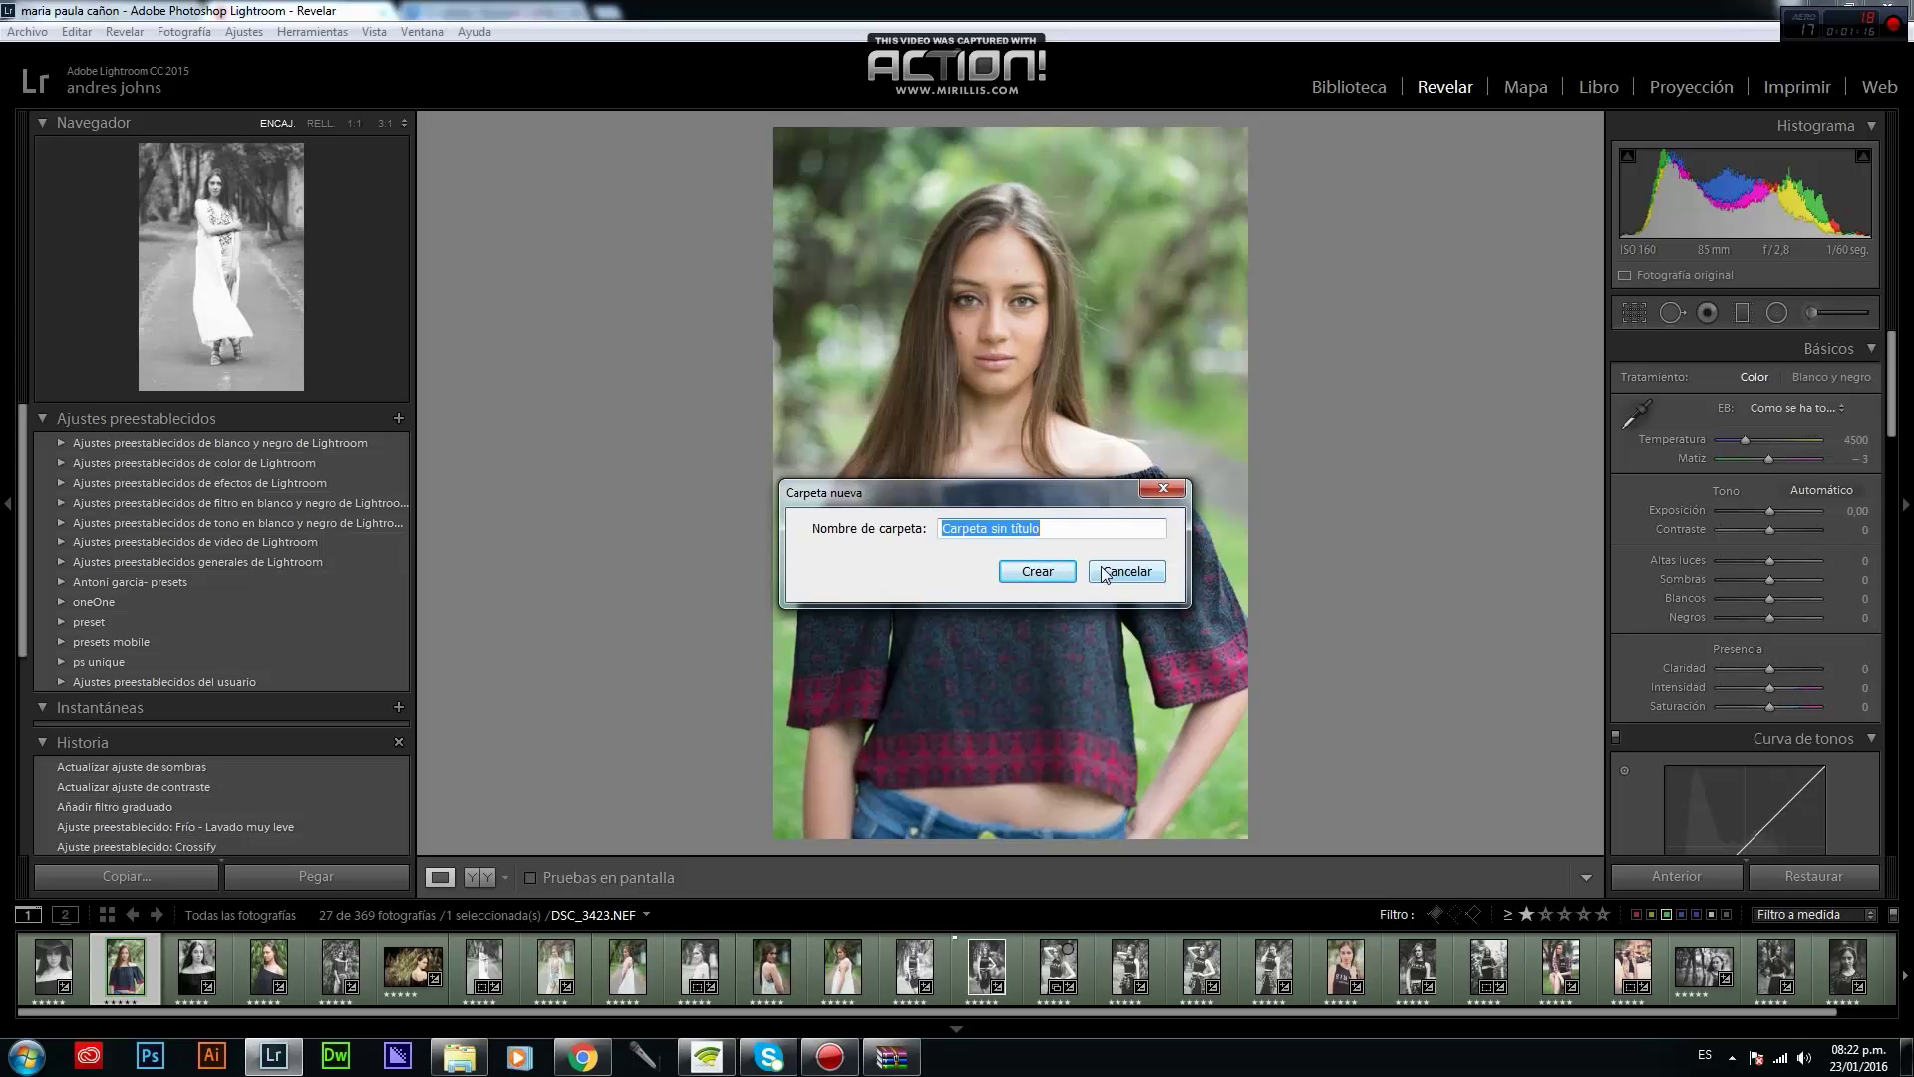
pyautogui.write('preset2')
pyautogui.click(1037, 572)
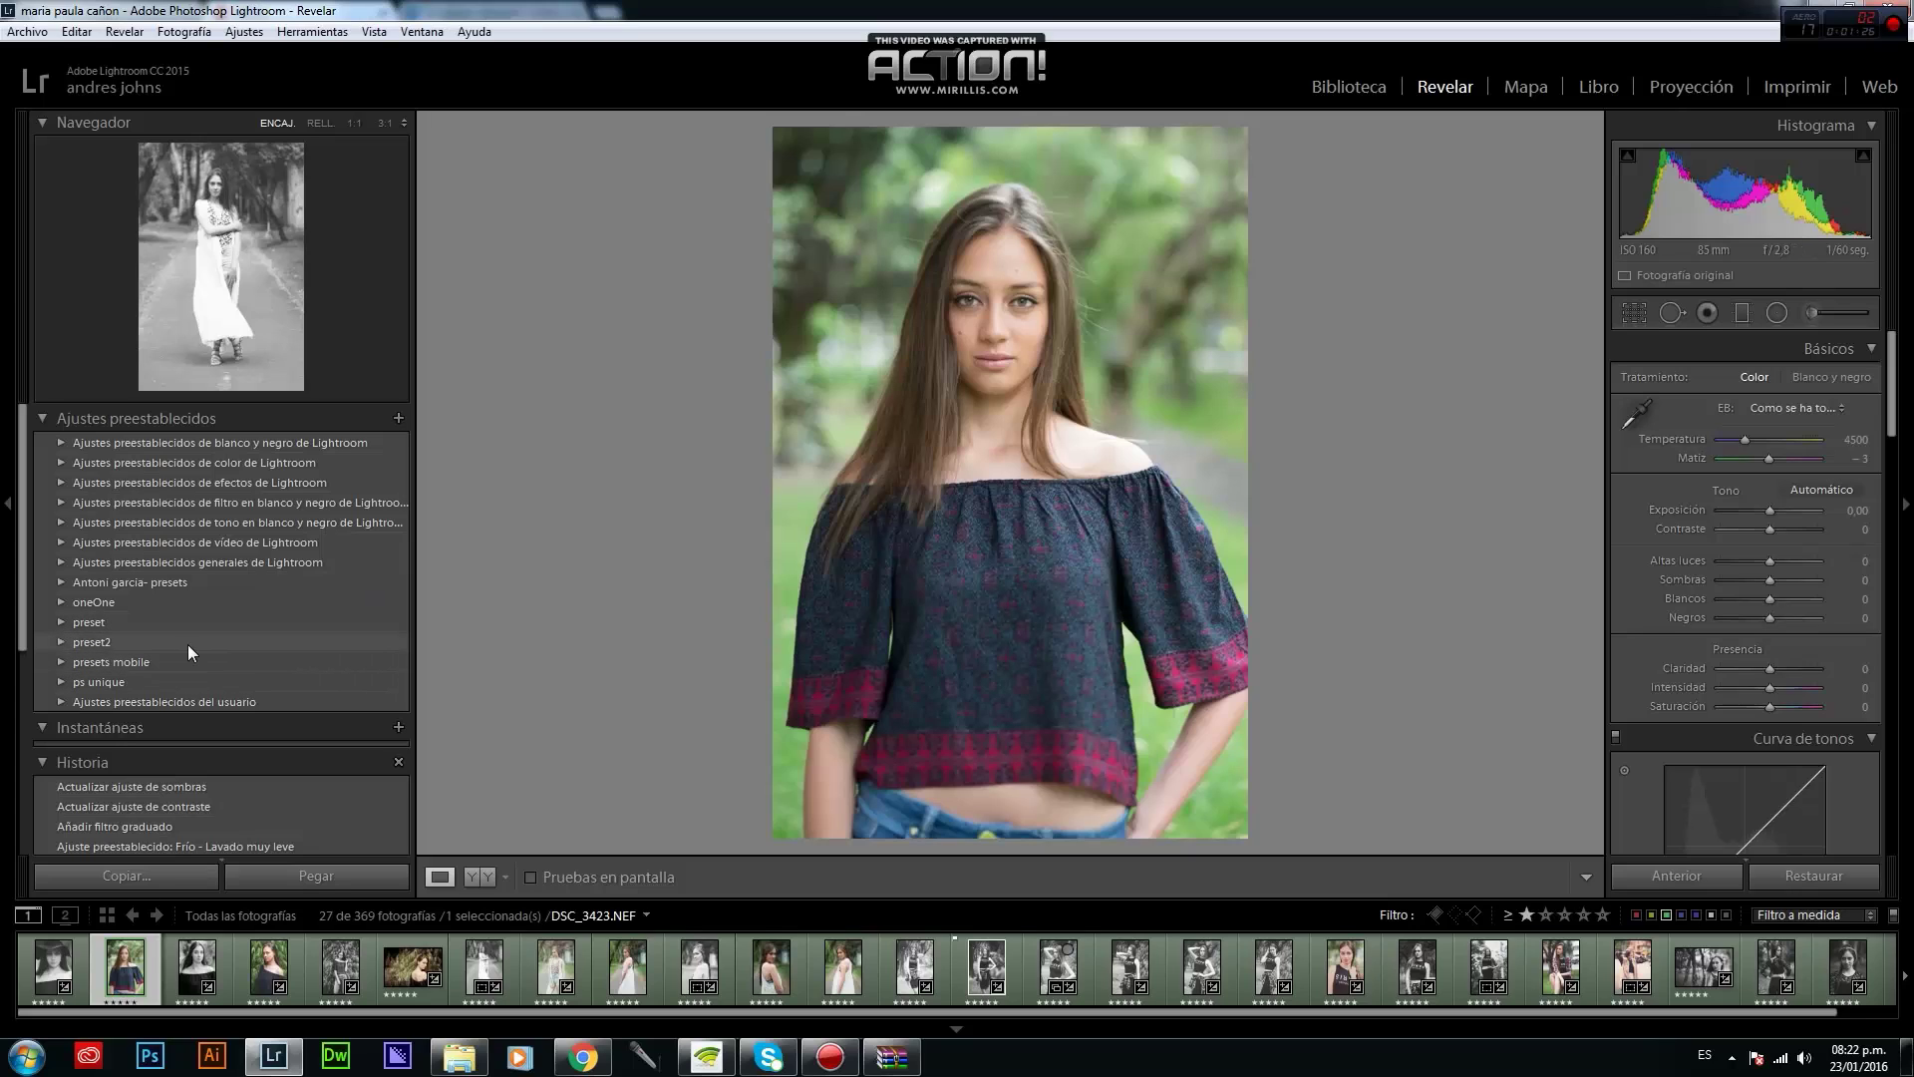
# Import the three onOne Grunge LR5 .lrtemplate presets into preset2 and apply Grunge with Grain and Dark Edges 2.
pyautogui.rightClick(184, 644)
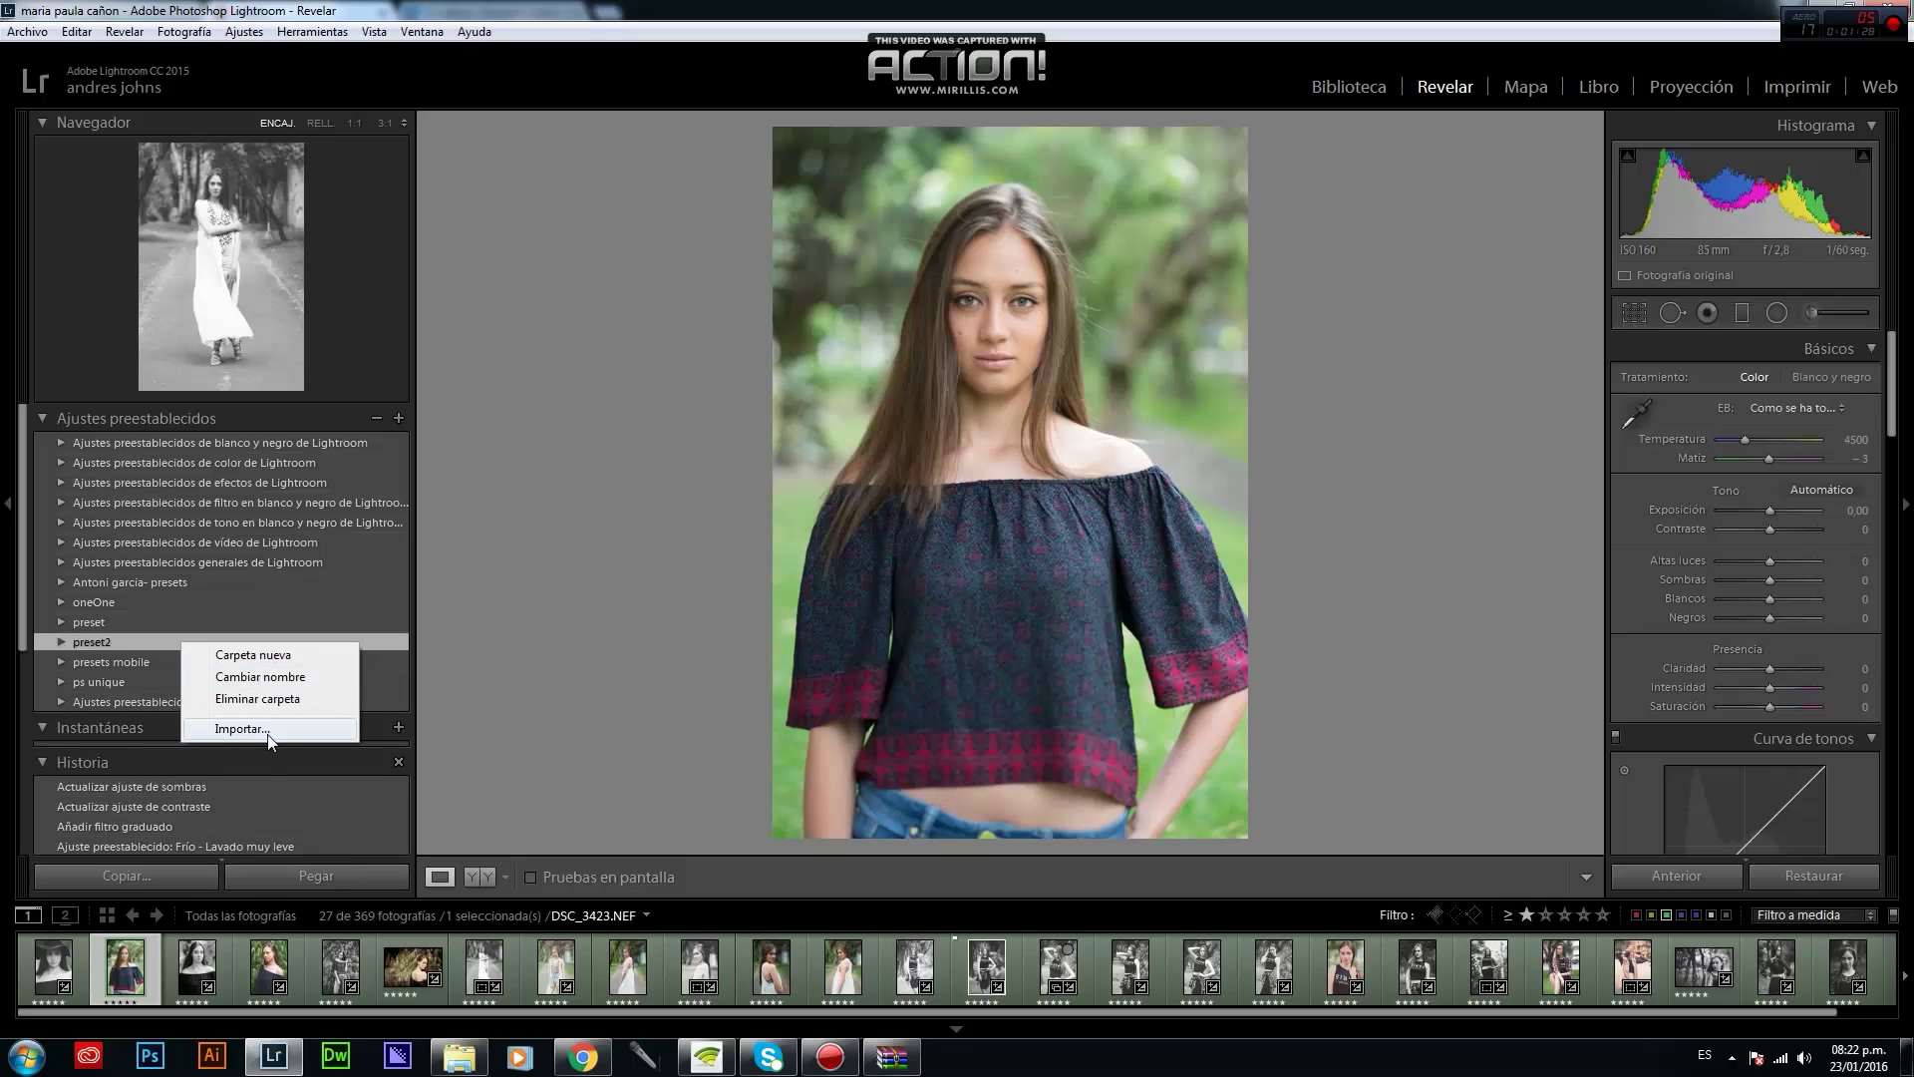
pyautogui.click(256, 733)
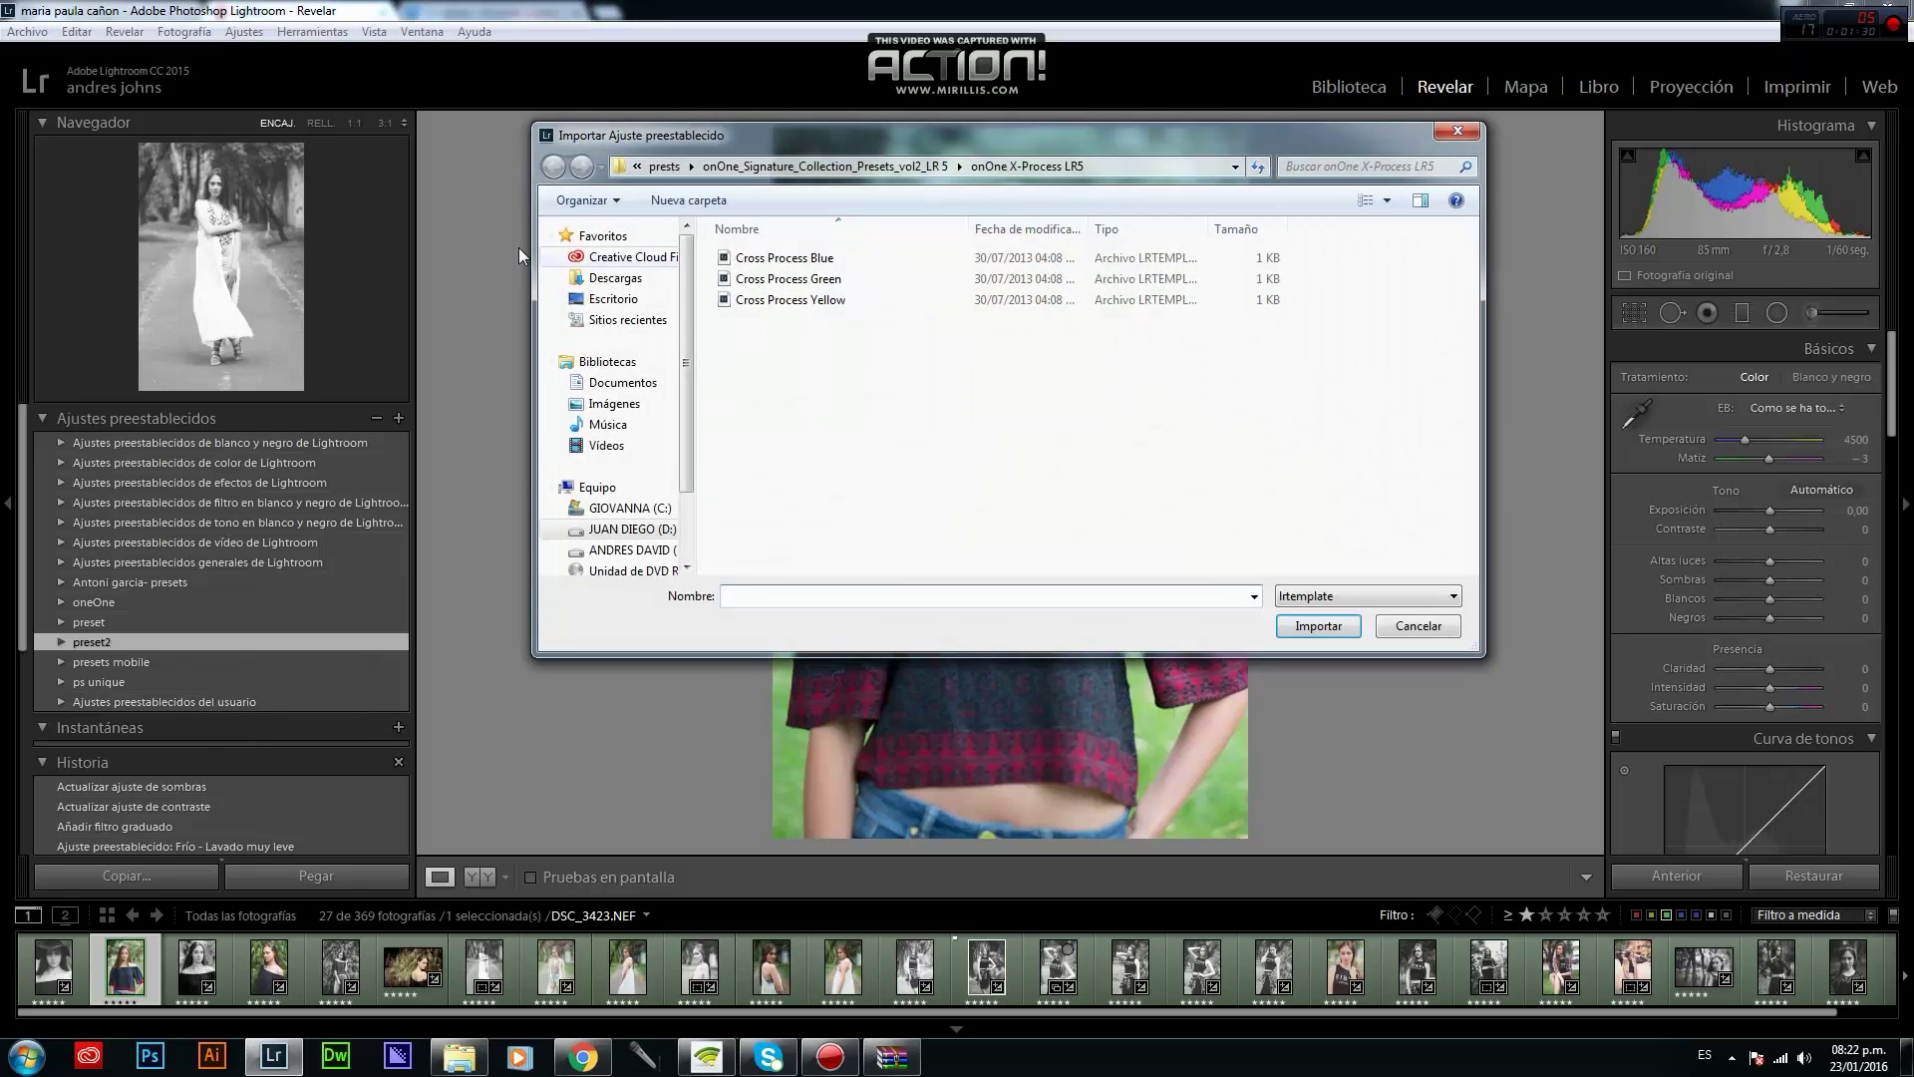
pyautogui.click(873, 168)
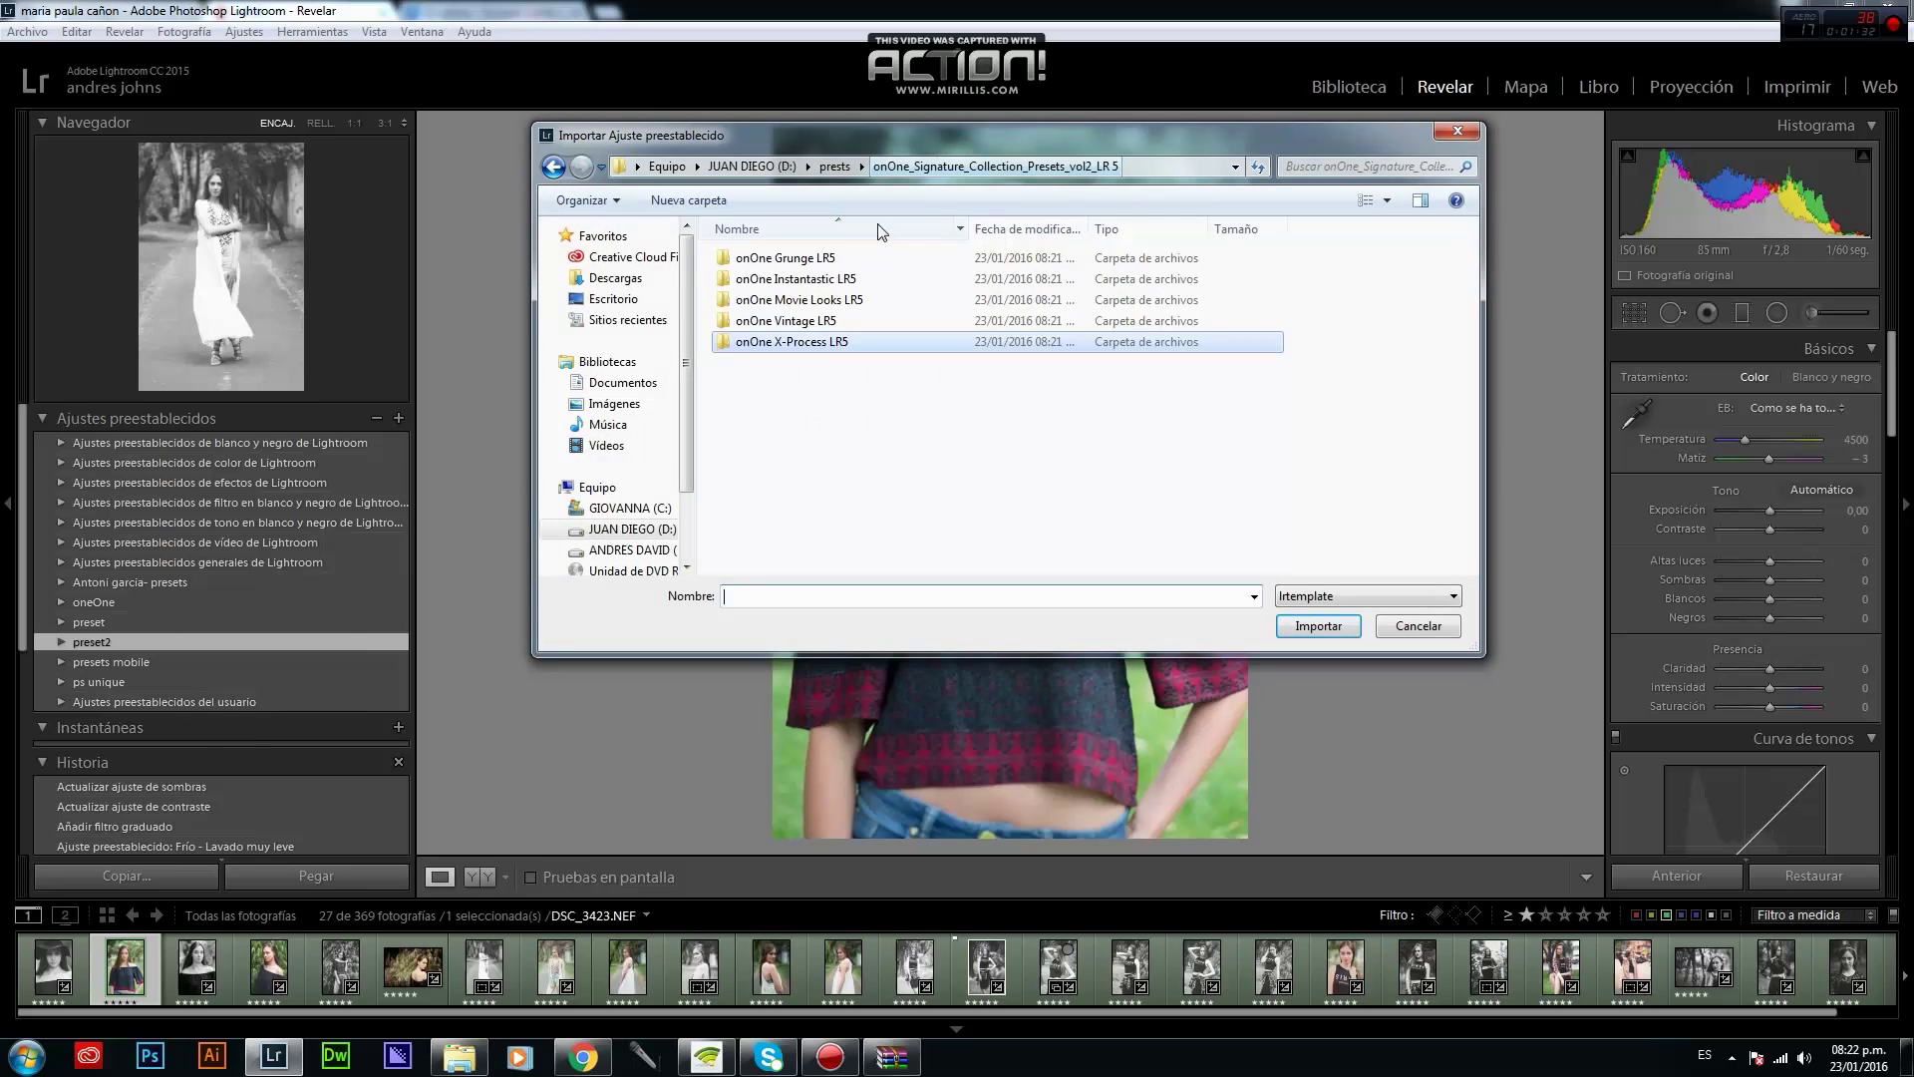
pyautogui.click(835, 167)
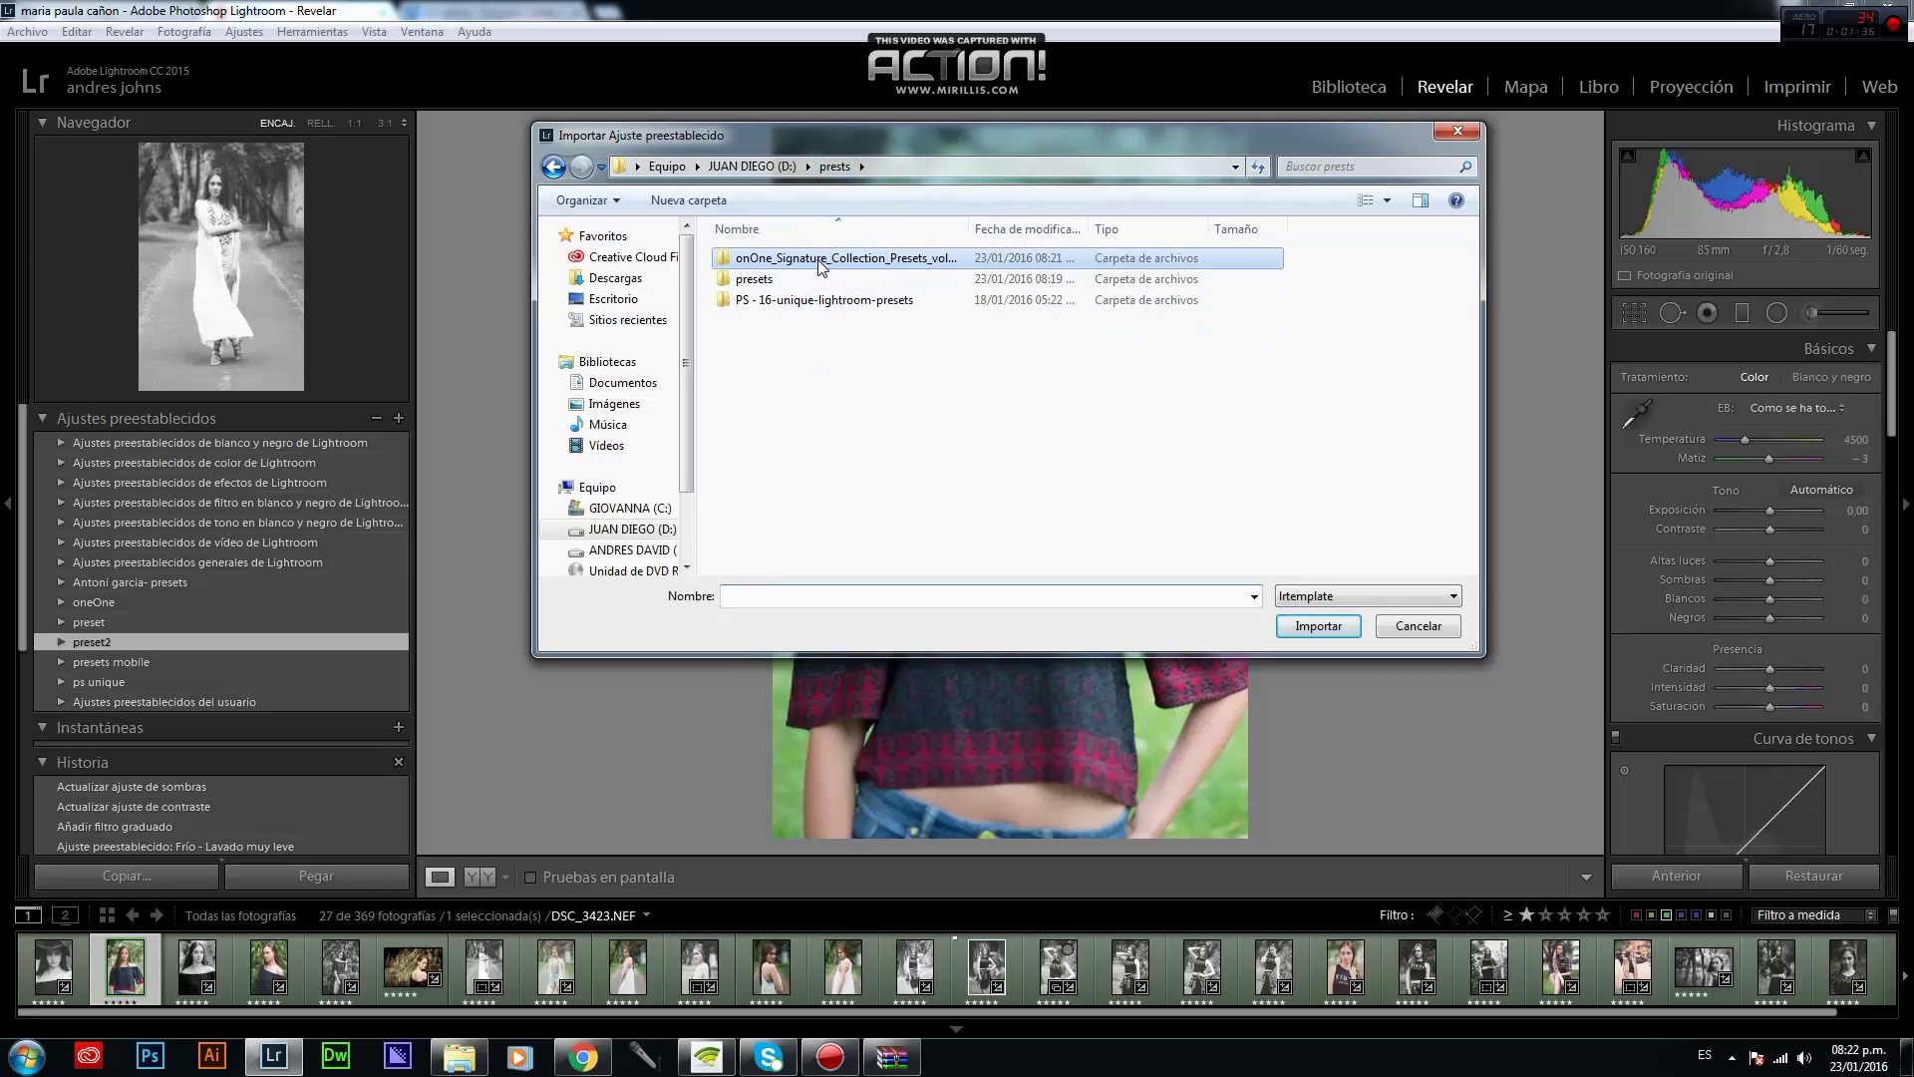
pyautogui.doubleClick(820, 261)
pyautogui.doubleClick(788, 259)
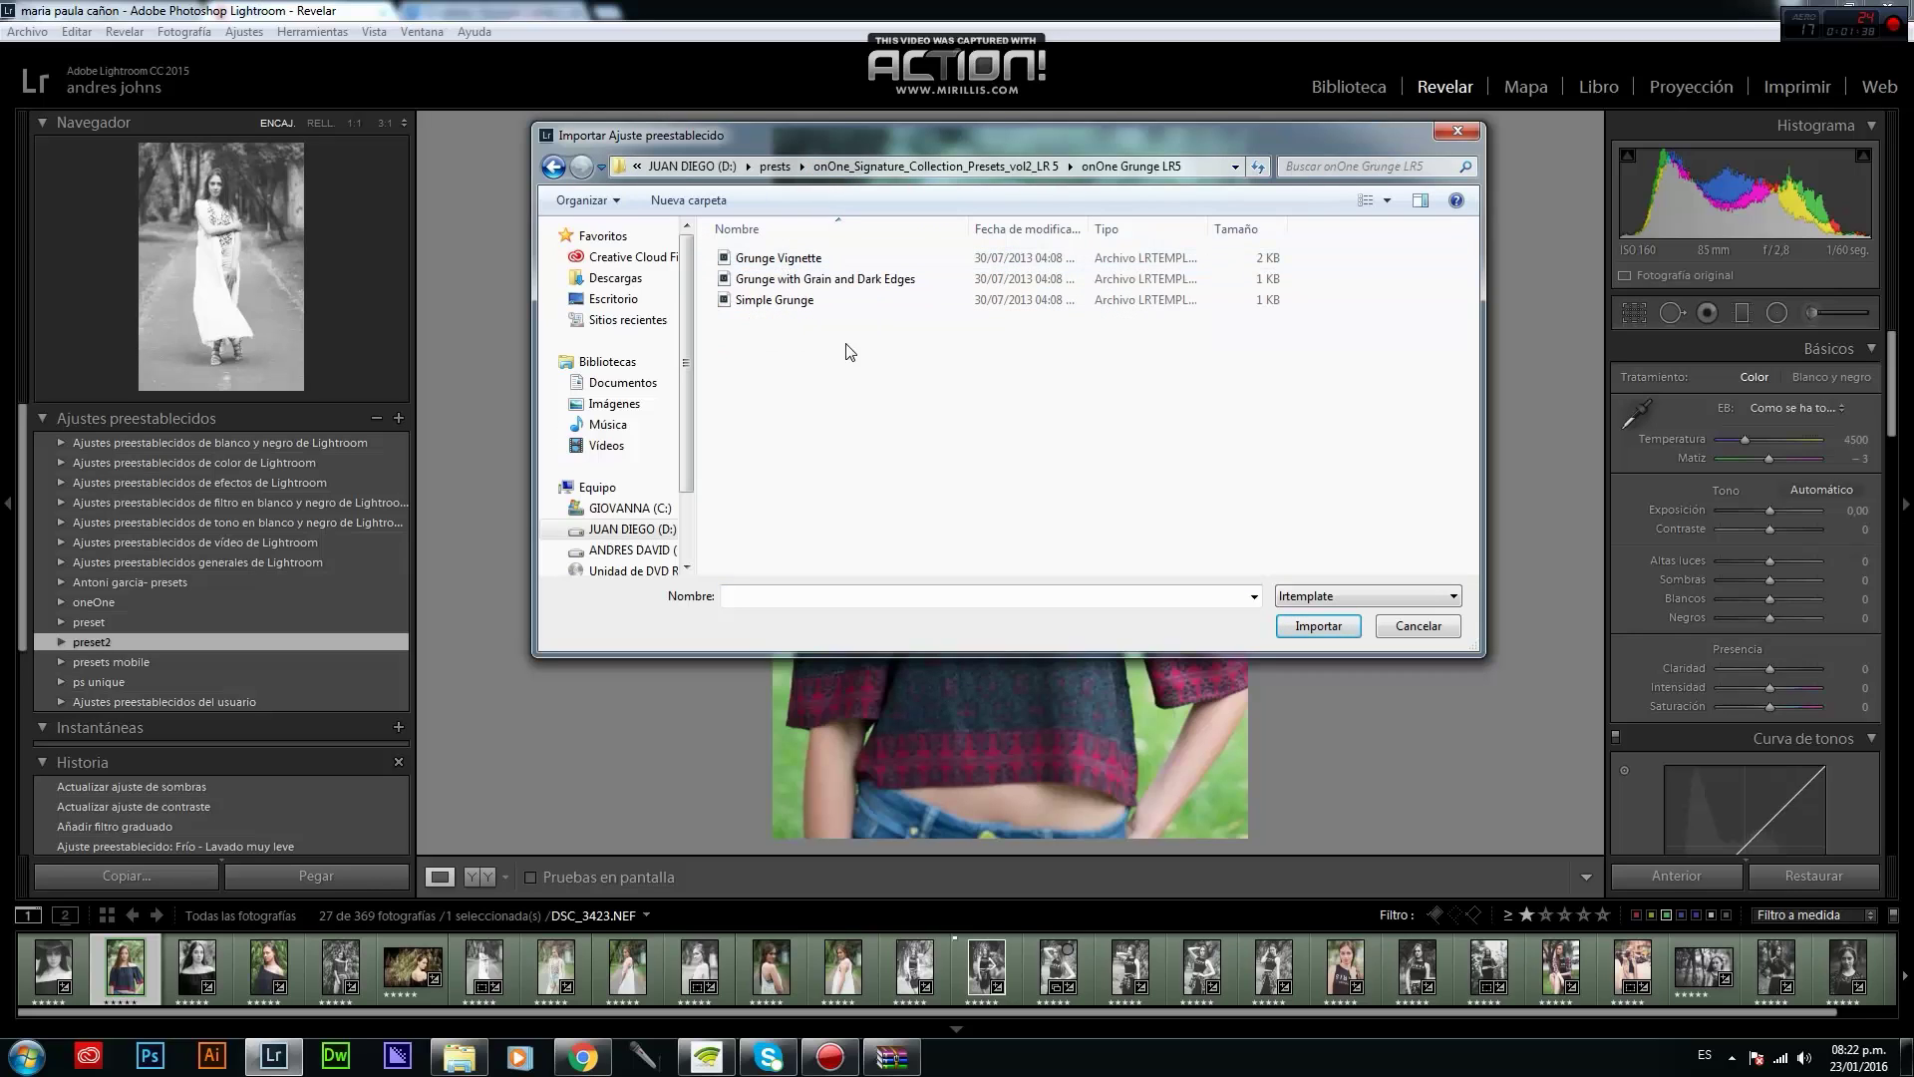
pyautogui.moveTo(848, 352); pyautogui.dragTo(792, 249)
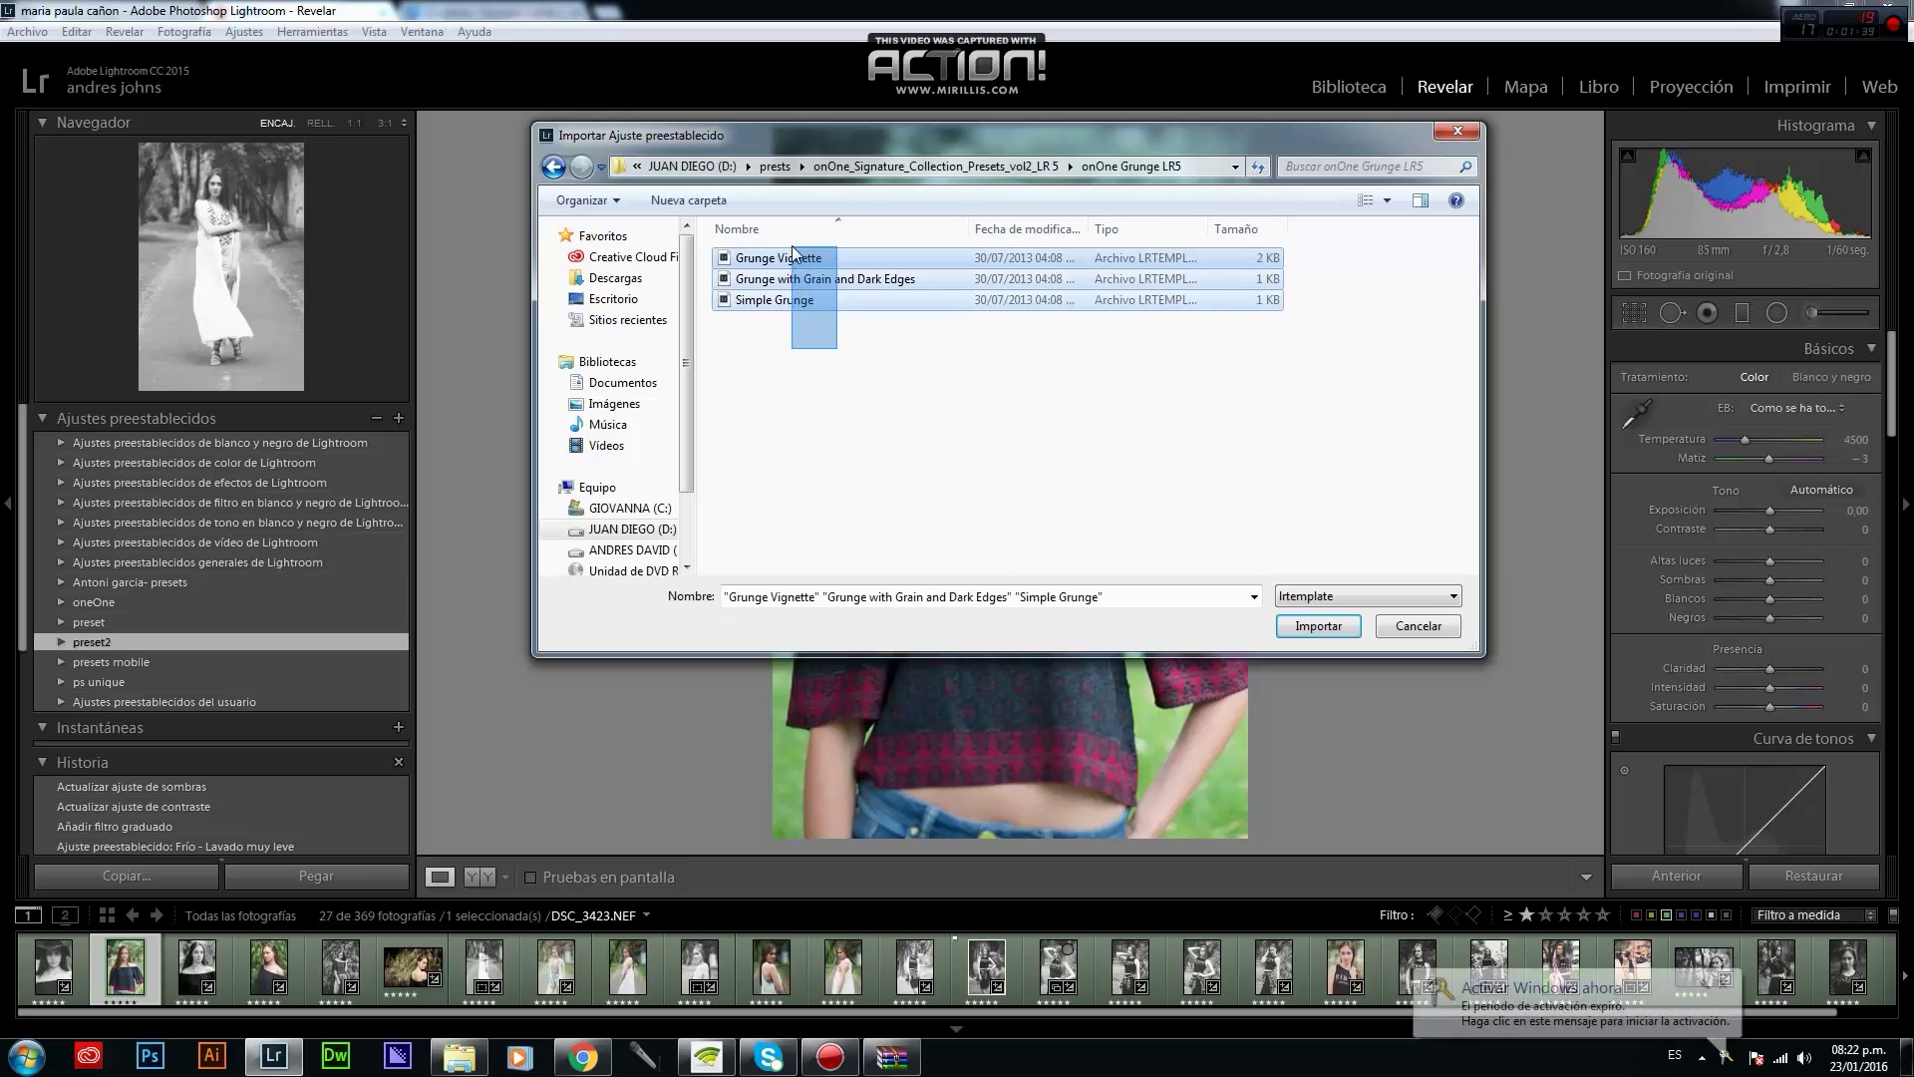
pyautogui.click(1301, 628)
pyautogui.click(169, 681)
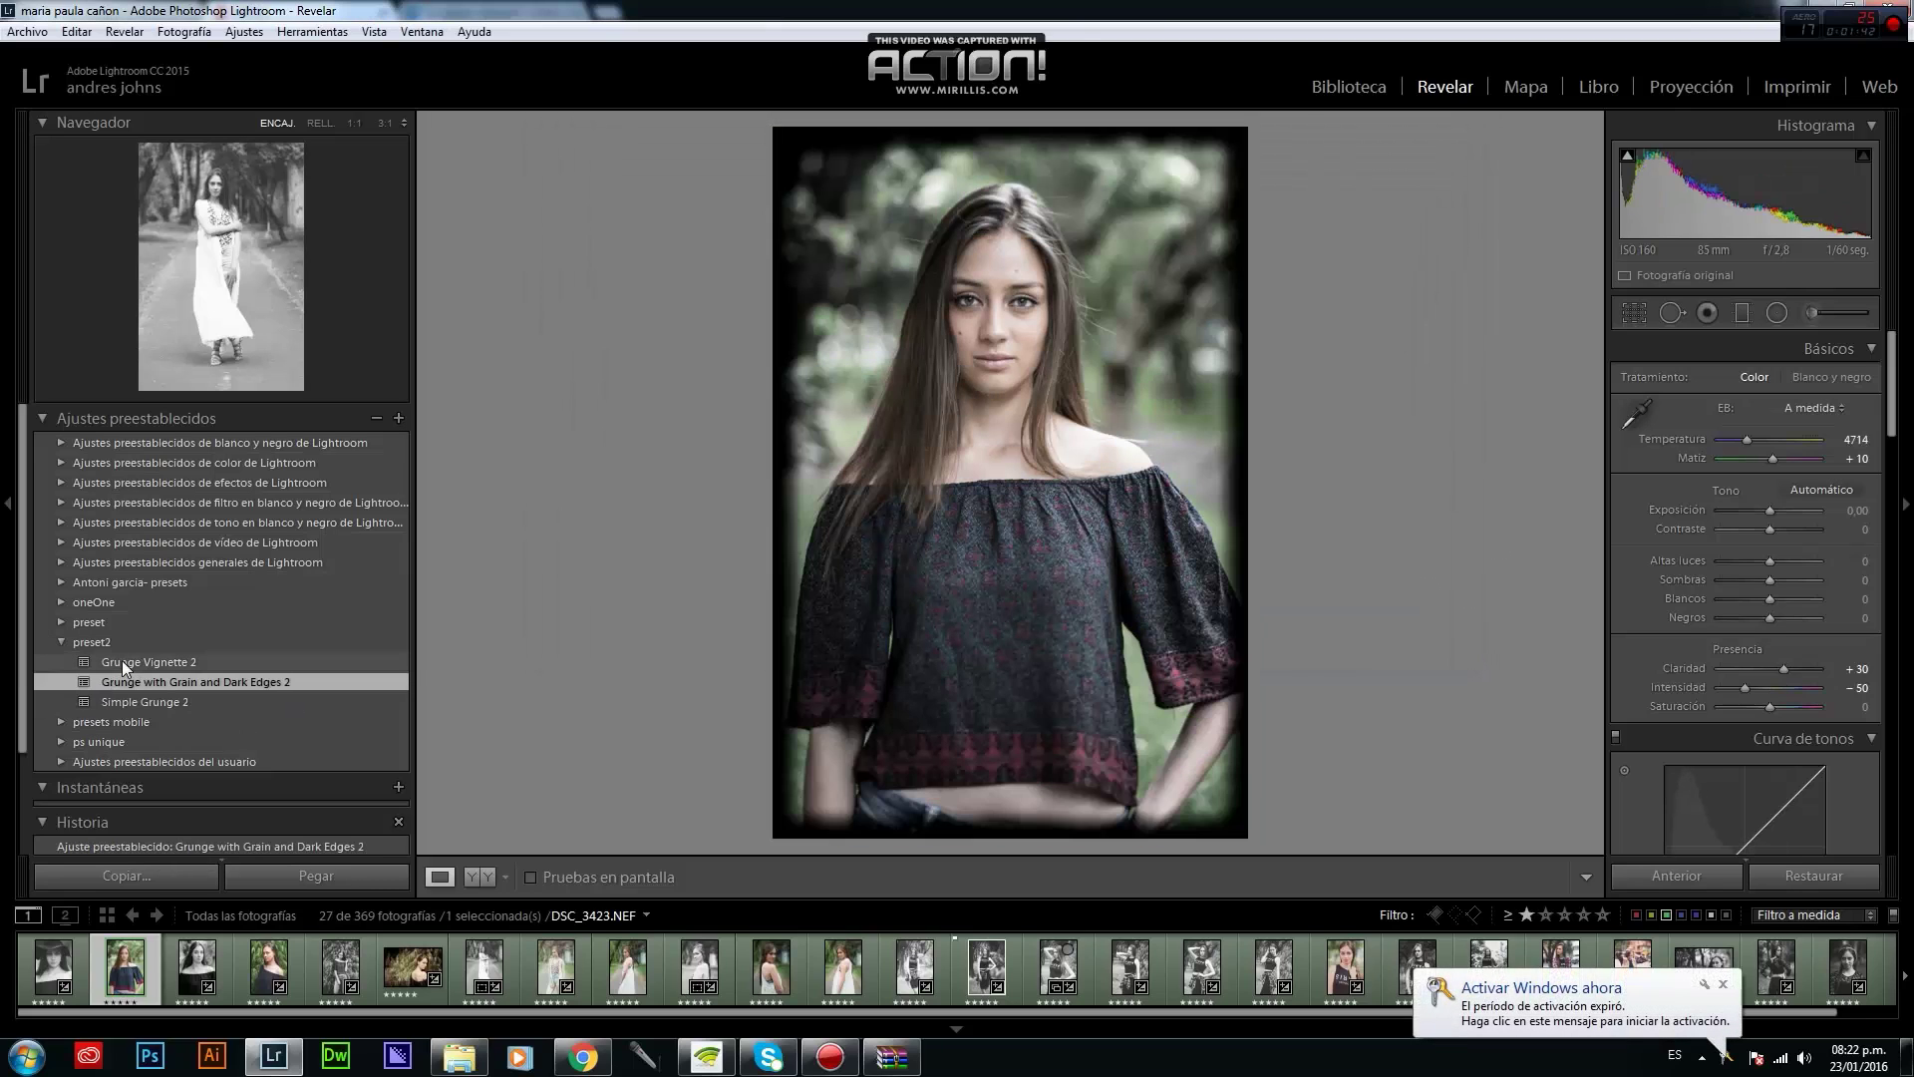
# Try the Grunge Vignette 2 and Simple Grunge 2 presets, then switch to the oneOne folder.
pyautogui.click(124, 660)
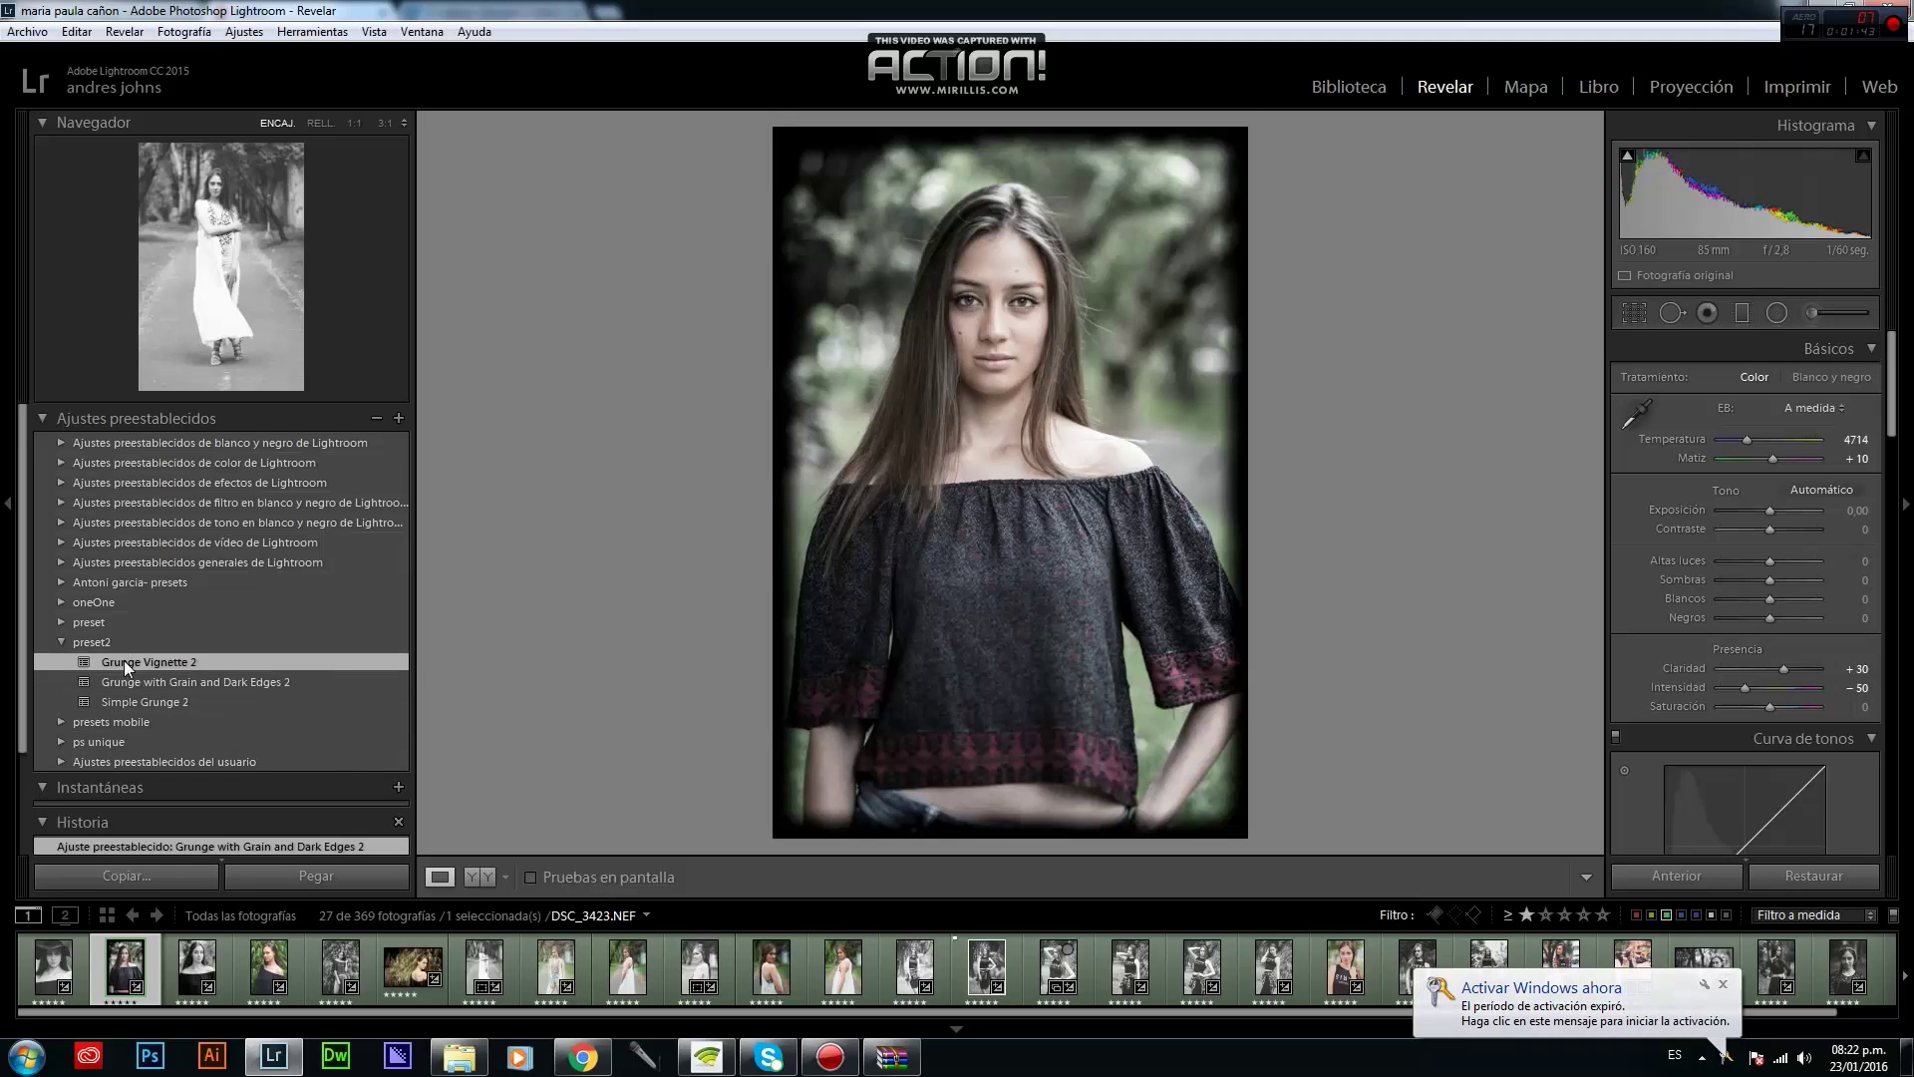
pyautogui.click(159, 698)
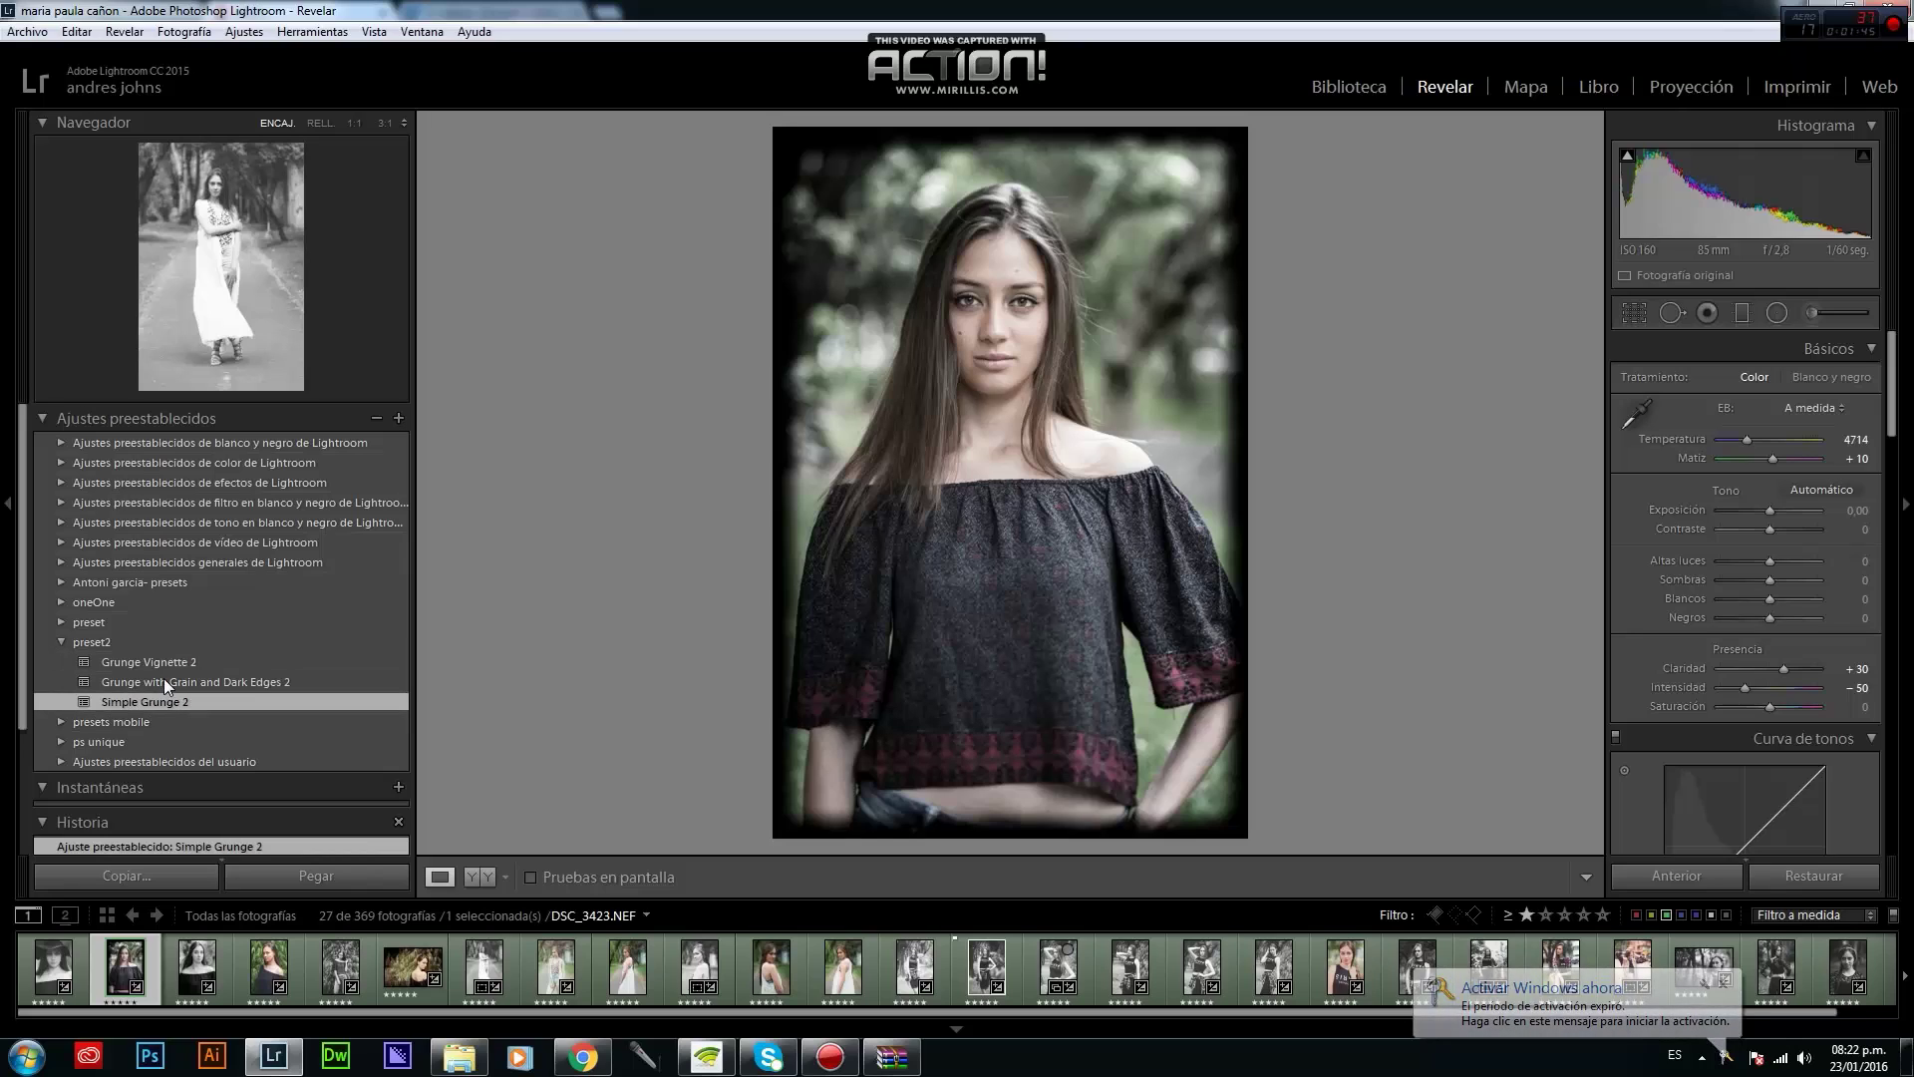
pyautogui.click(62, 642)
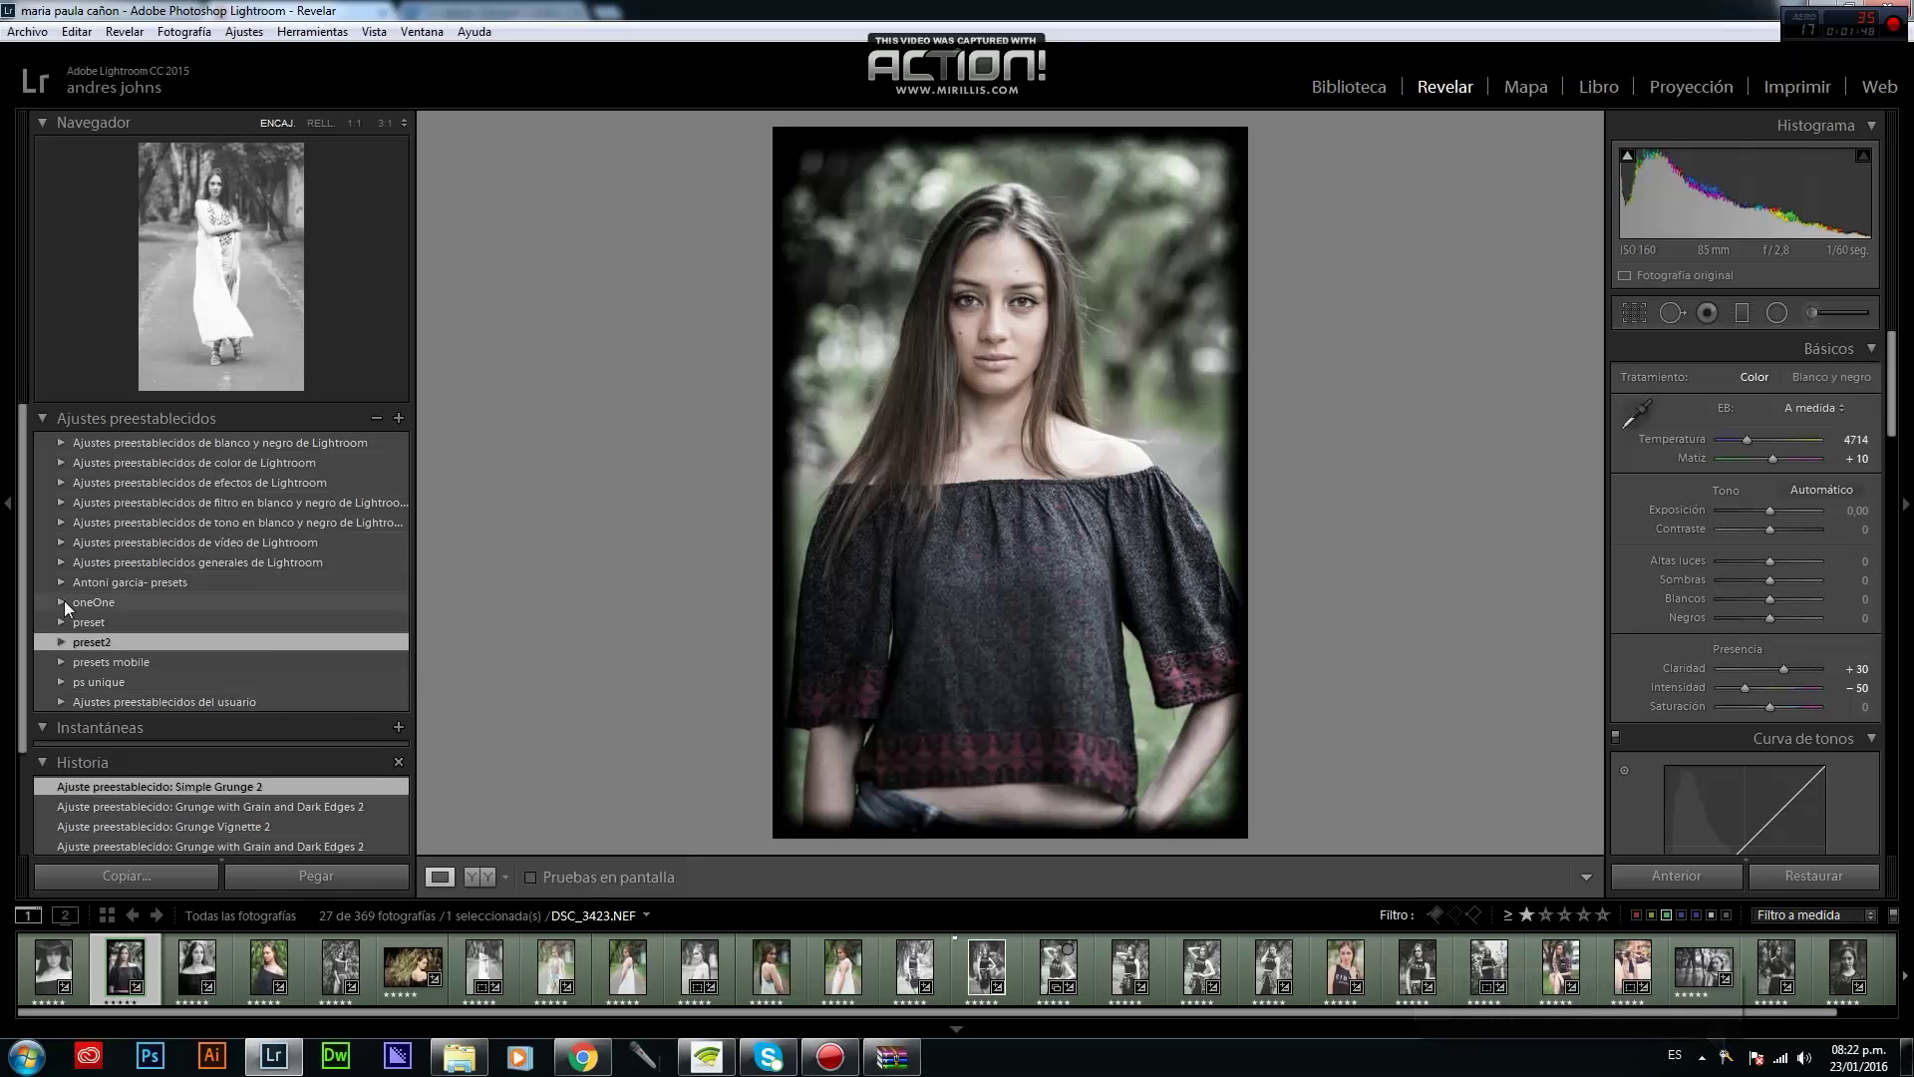
pyautogui.click(62, 602)
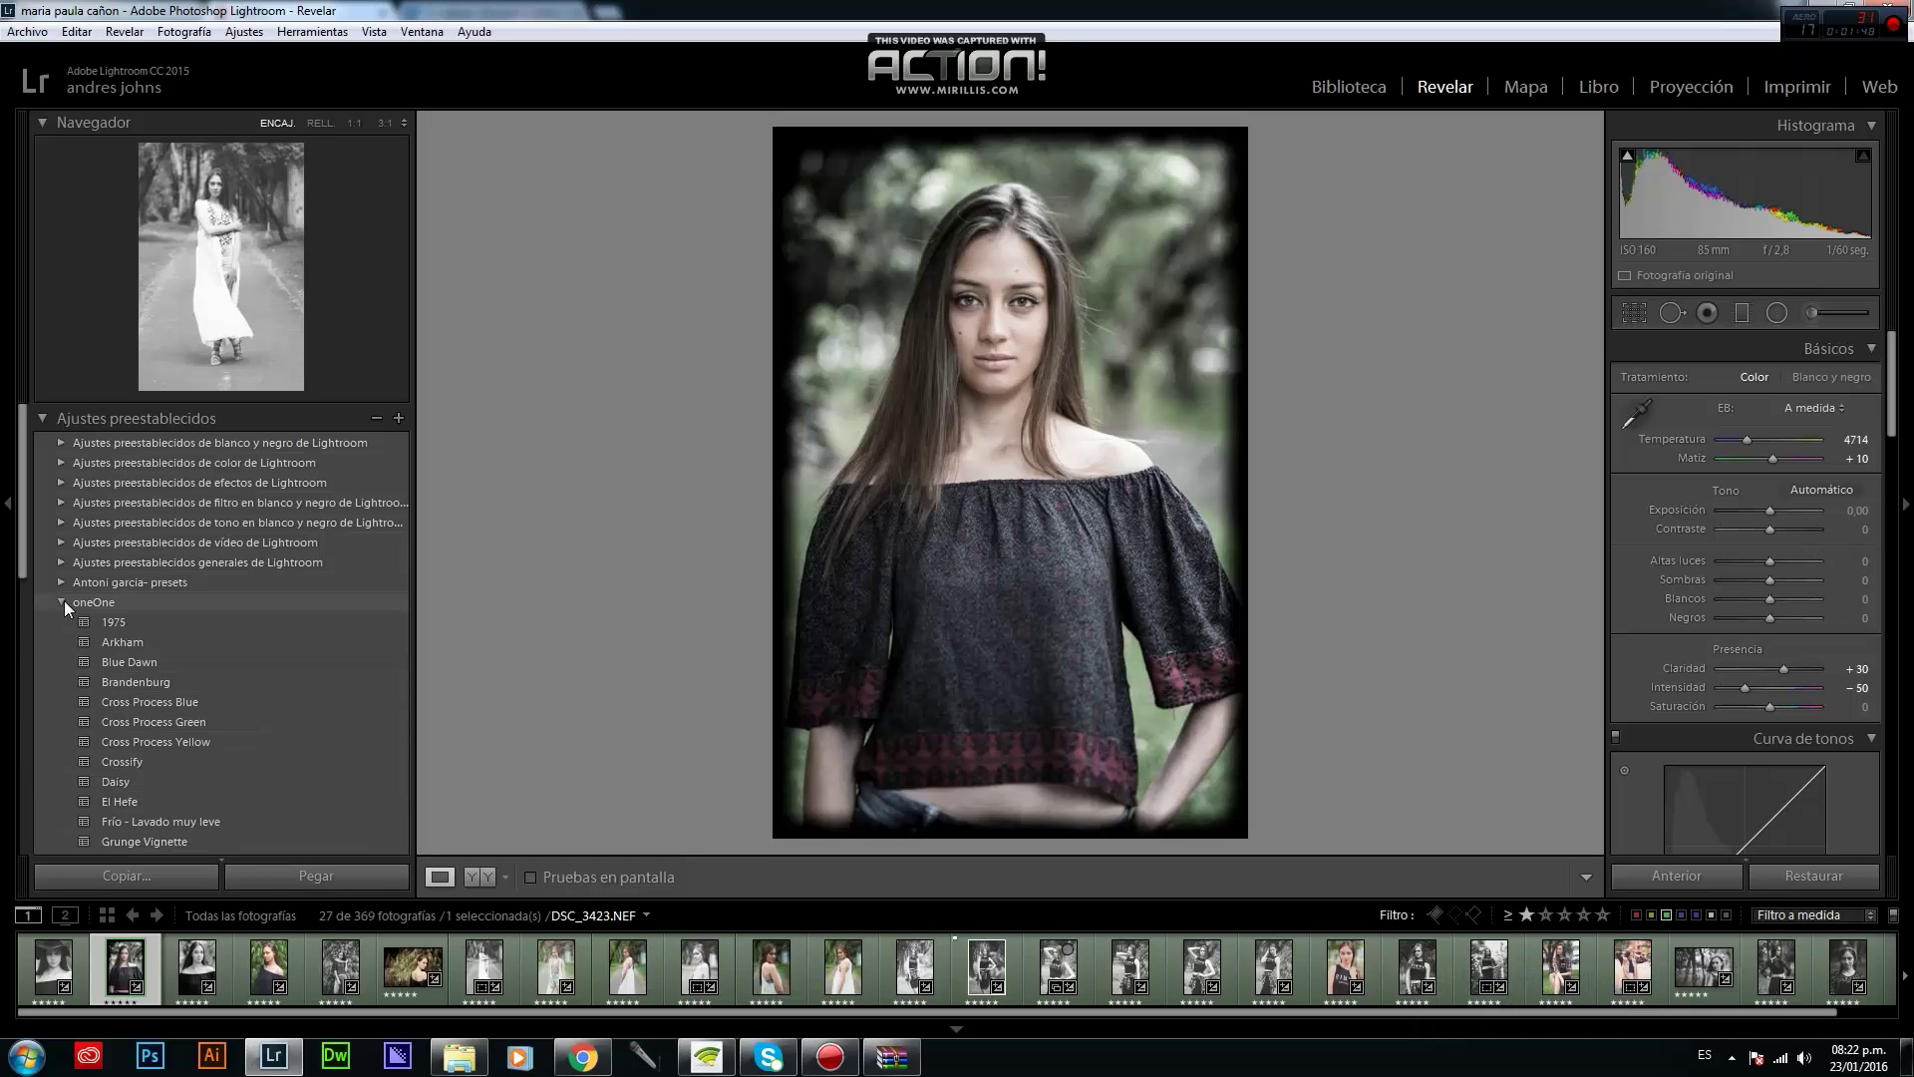
# Try the oneOne presets 1975, Arkham, Blue Dawn, Brandenburg, Cross Process and Crossify.
pyautogui.click(121, 615)
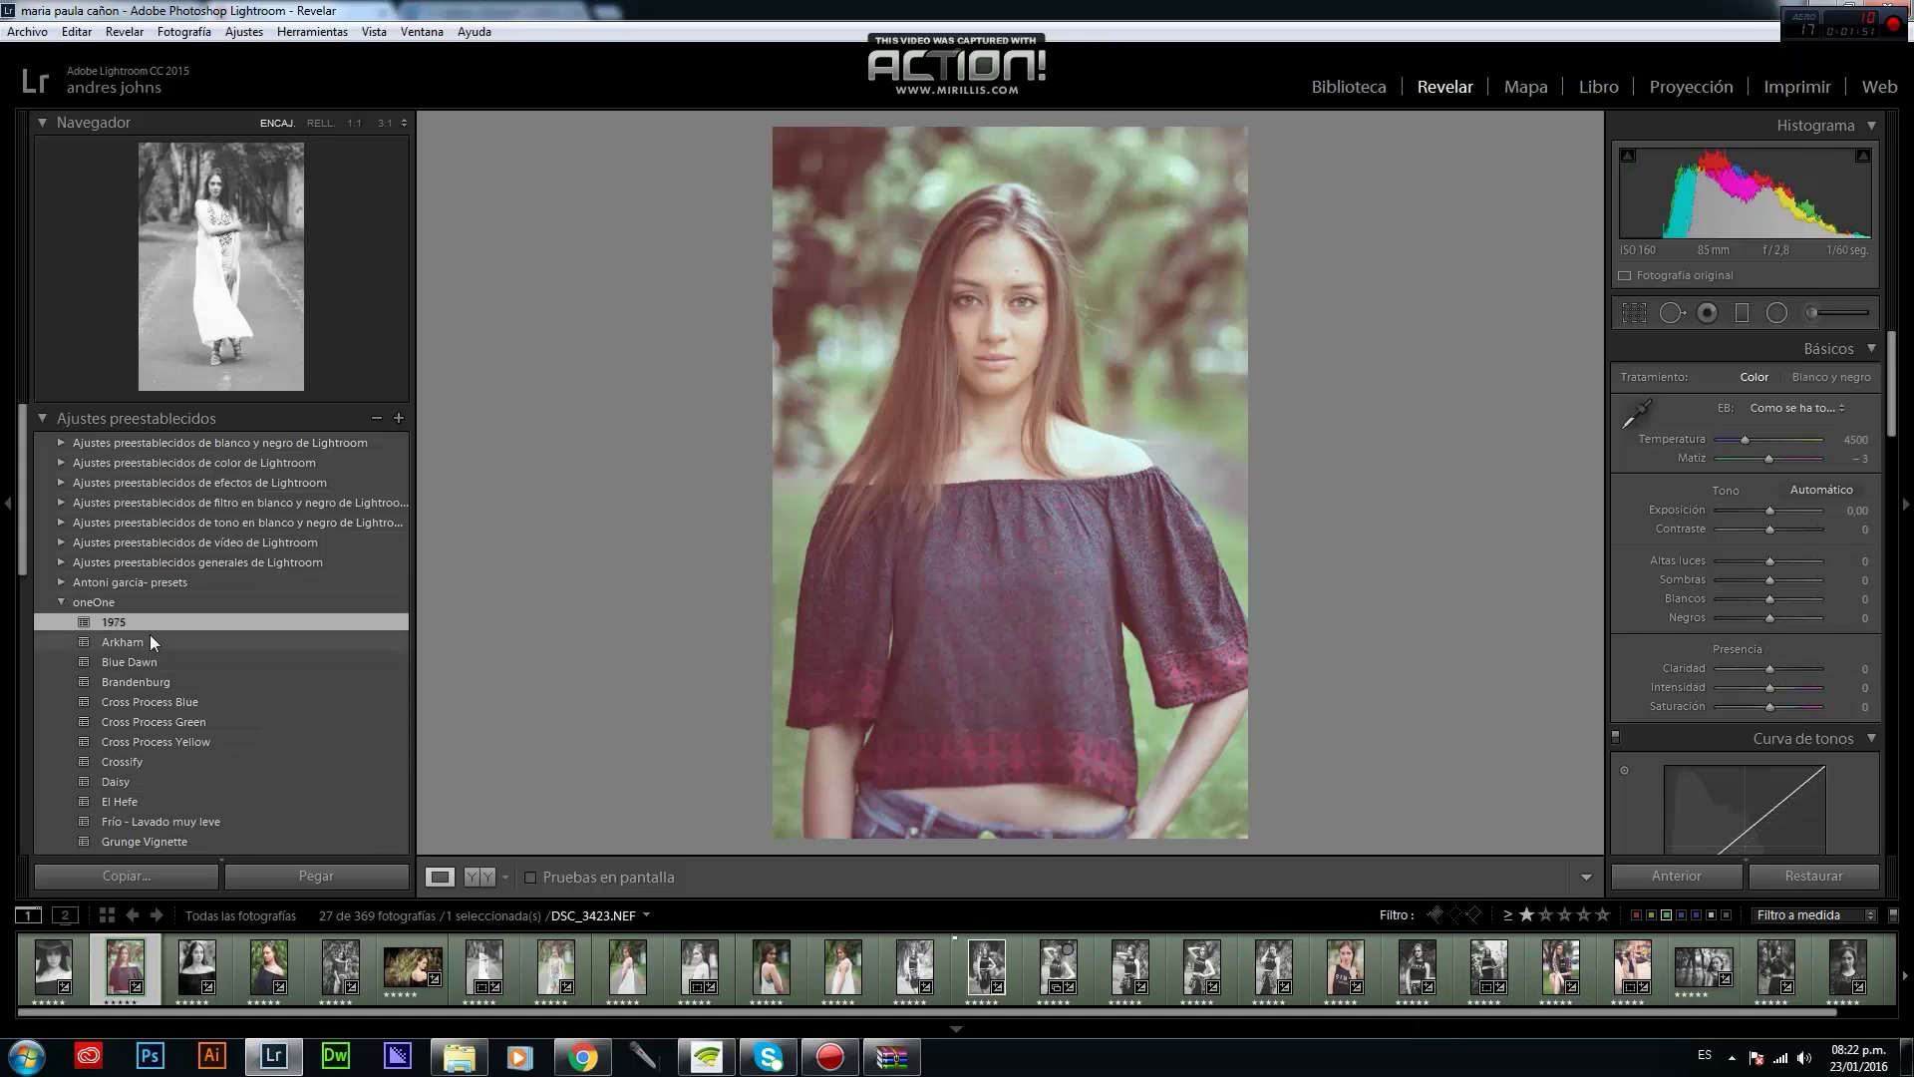
pyautogui.click(150, 638)
pyautogui.click(152, 660)
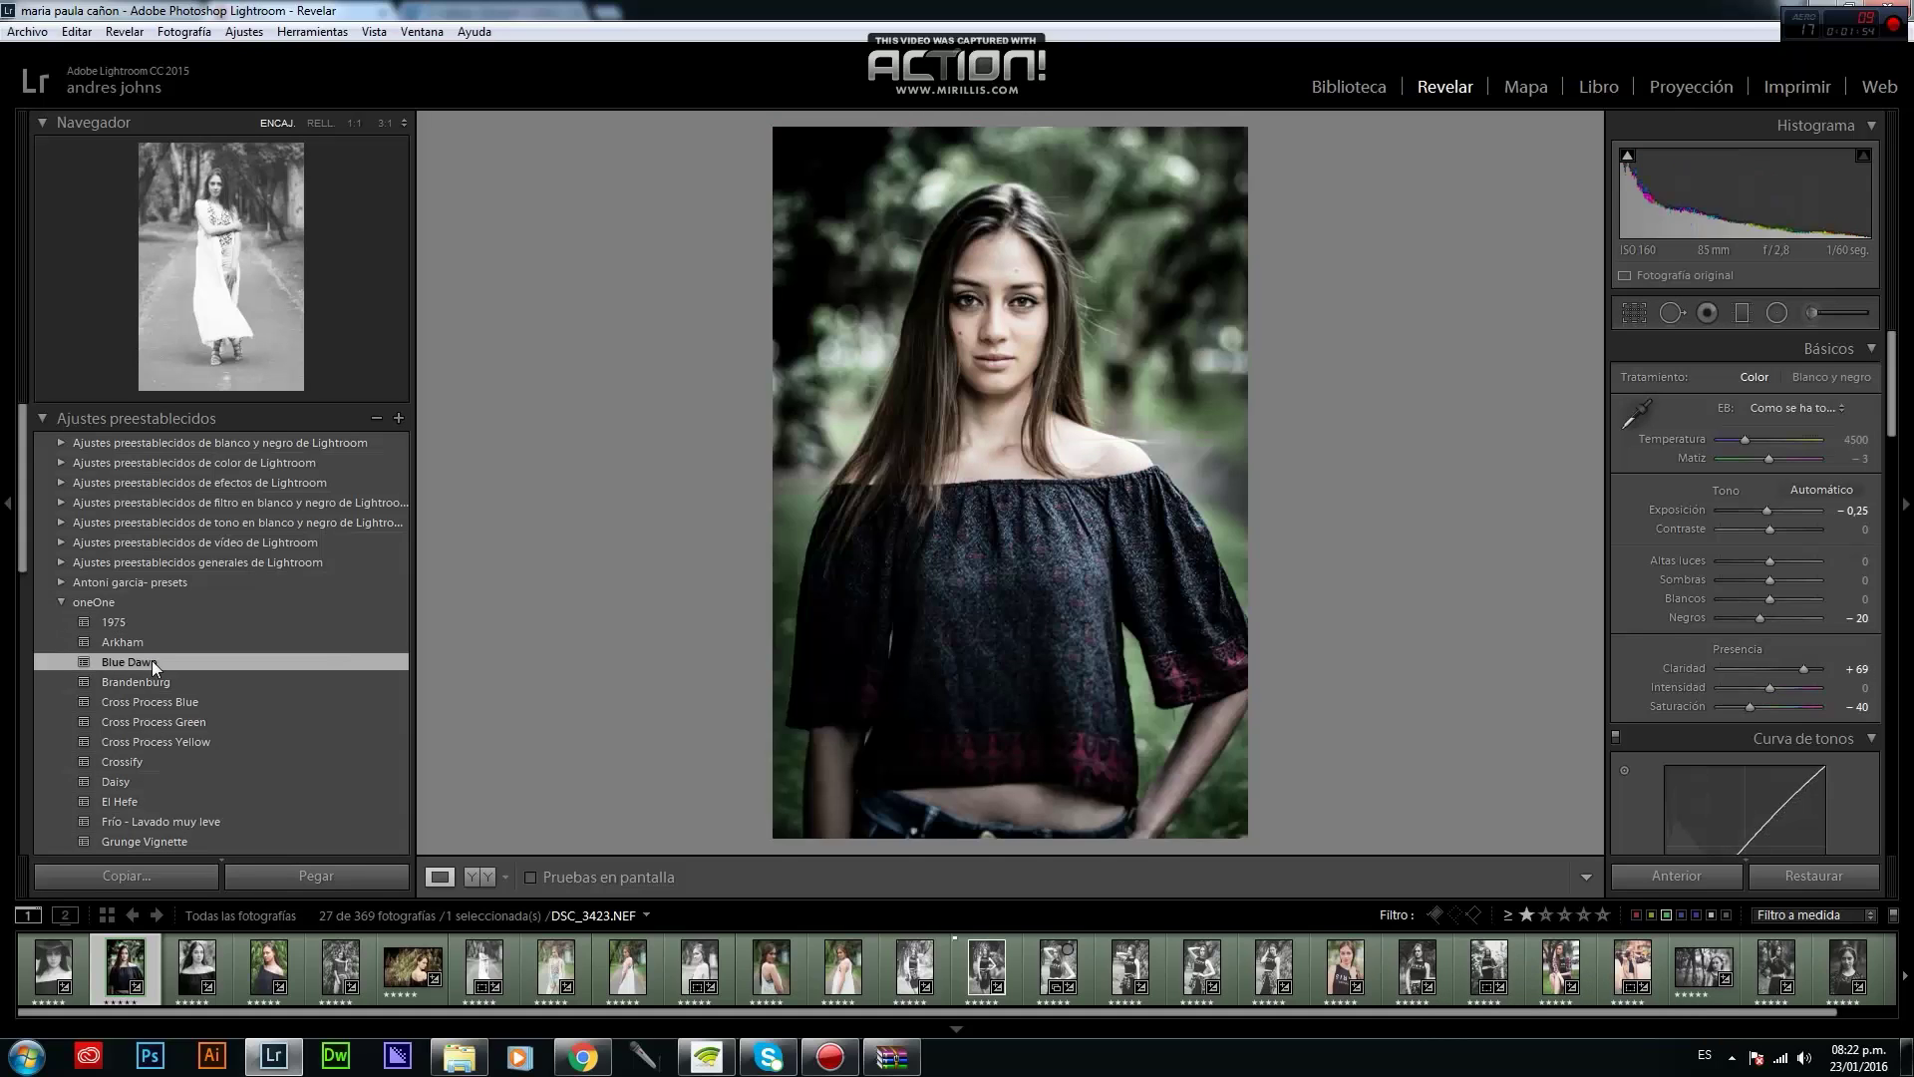
pyautogui.click(155, 678)
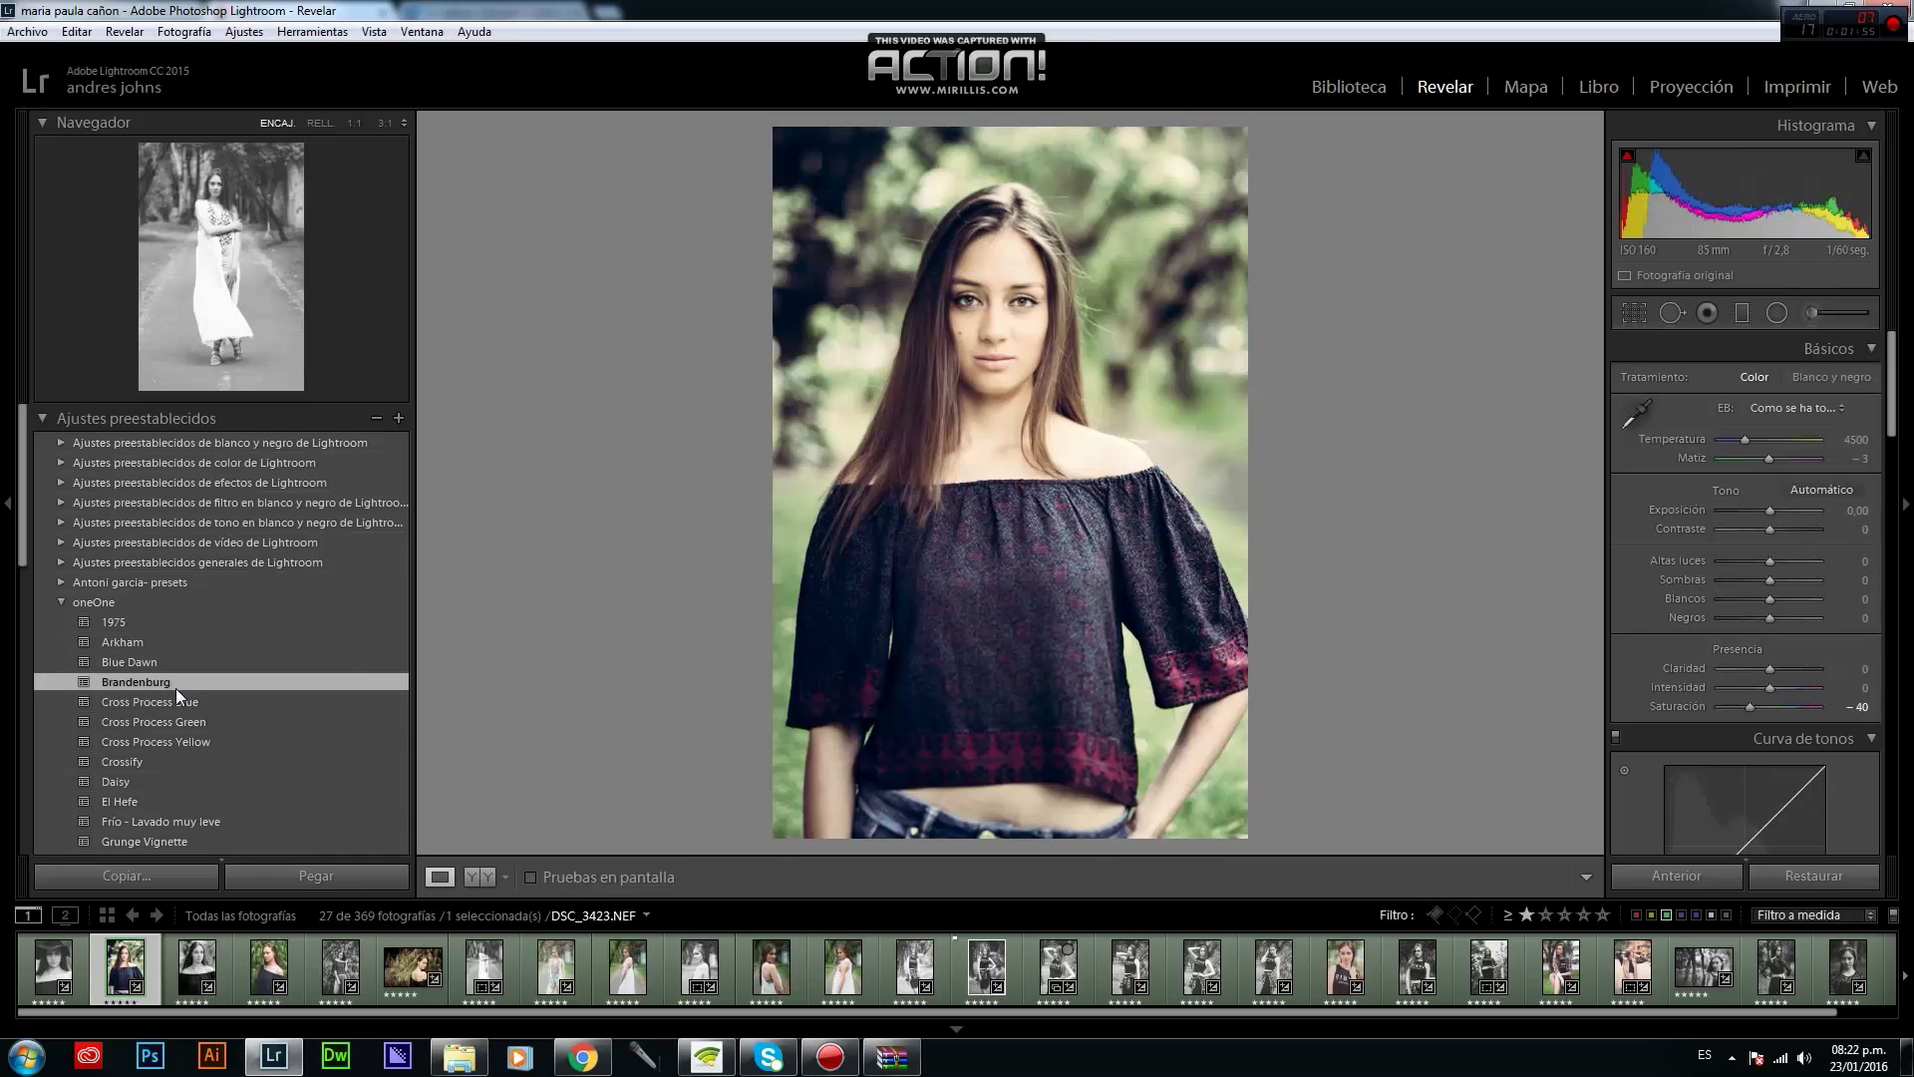
pyautogui.click(171, 711)
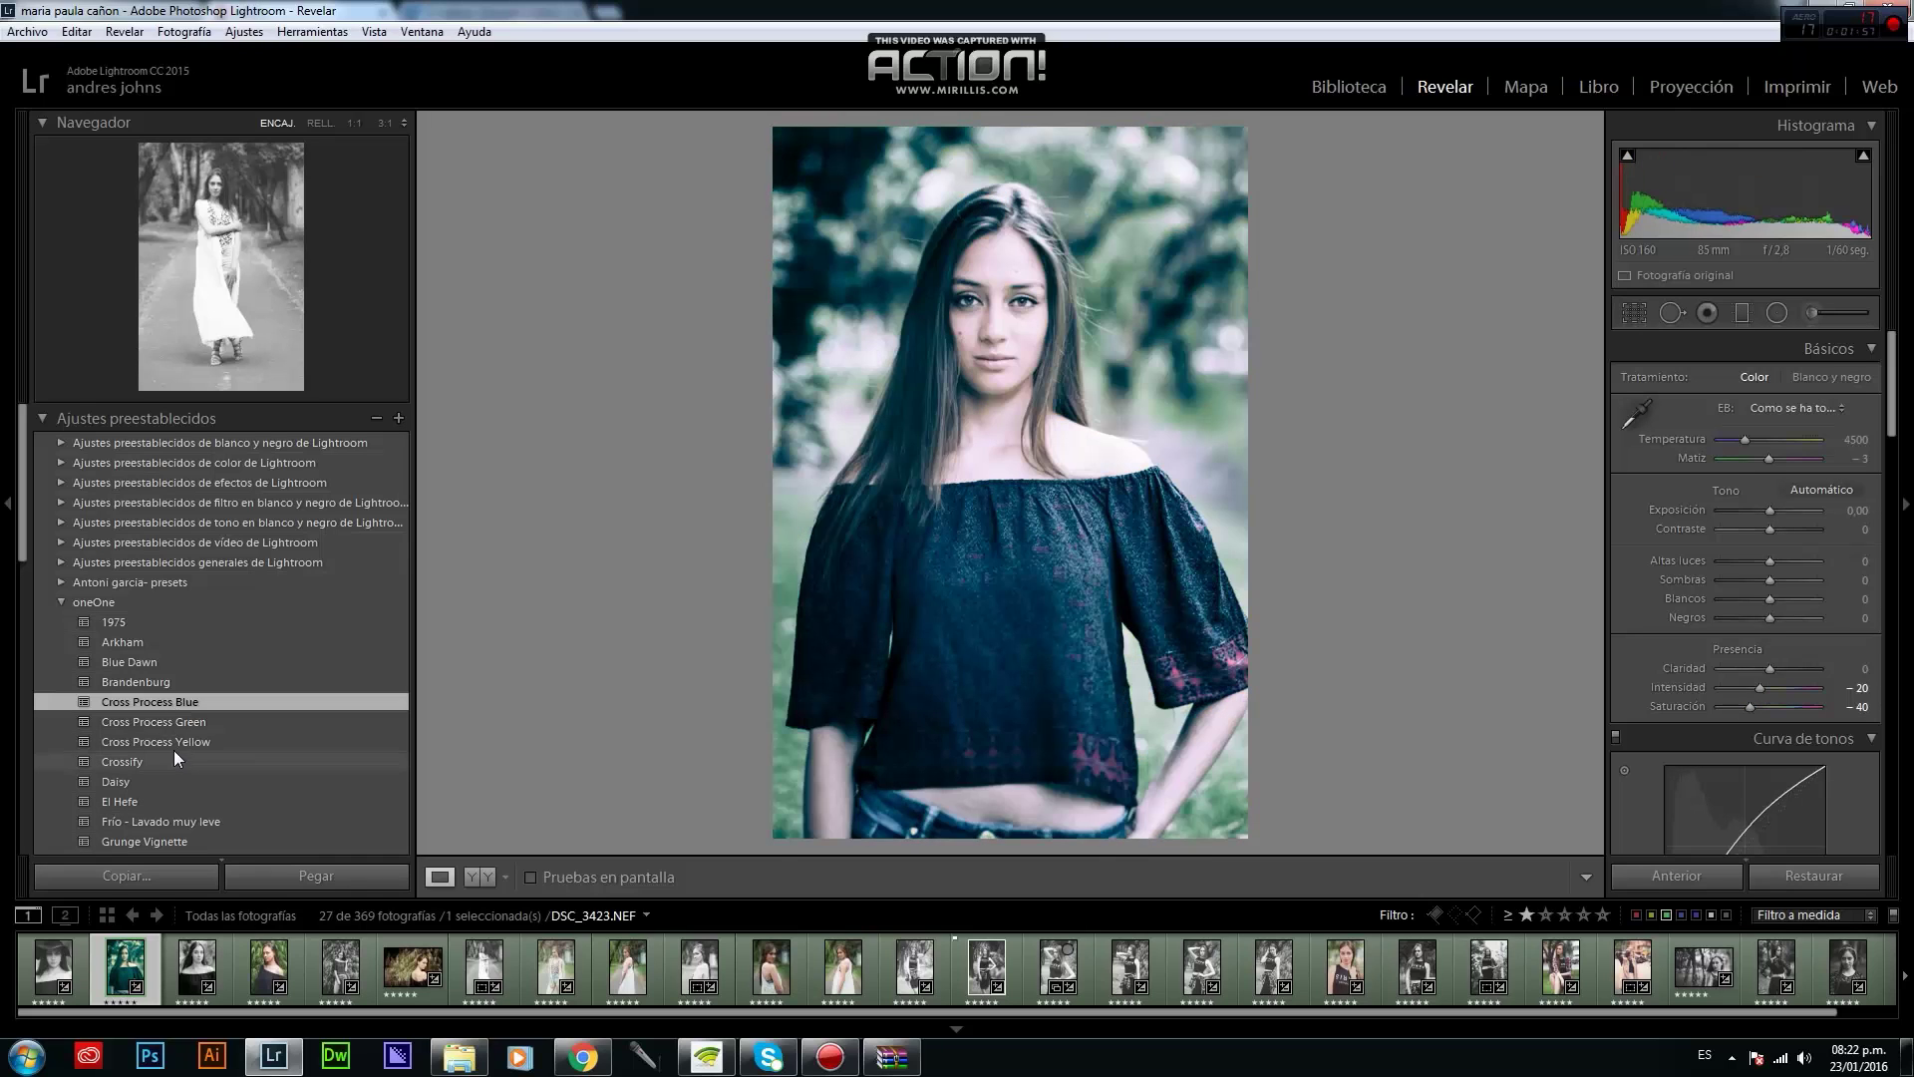
pyautogui.click(170, 742)
pyautogui.click(175, 759)
pyautogui.scroll(-1, 178, 758)
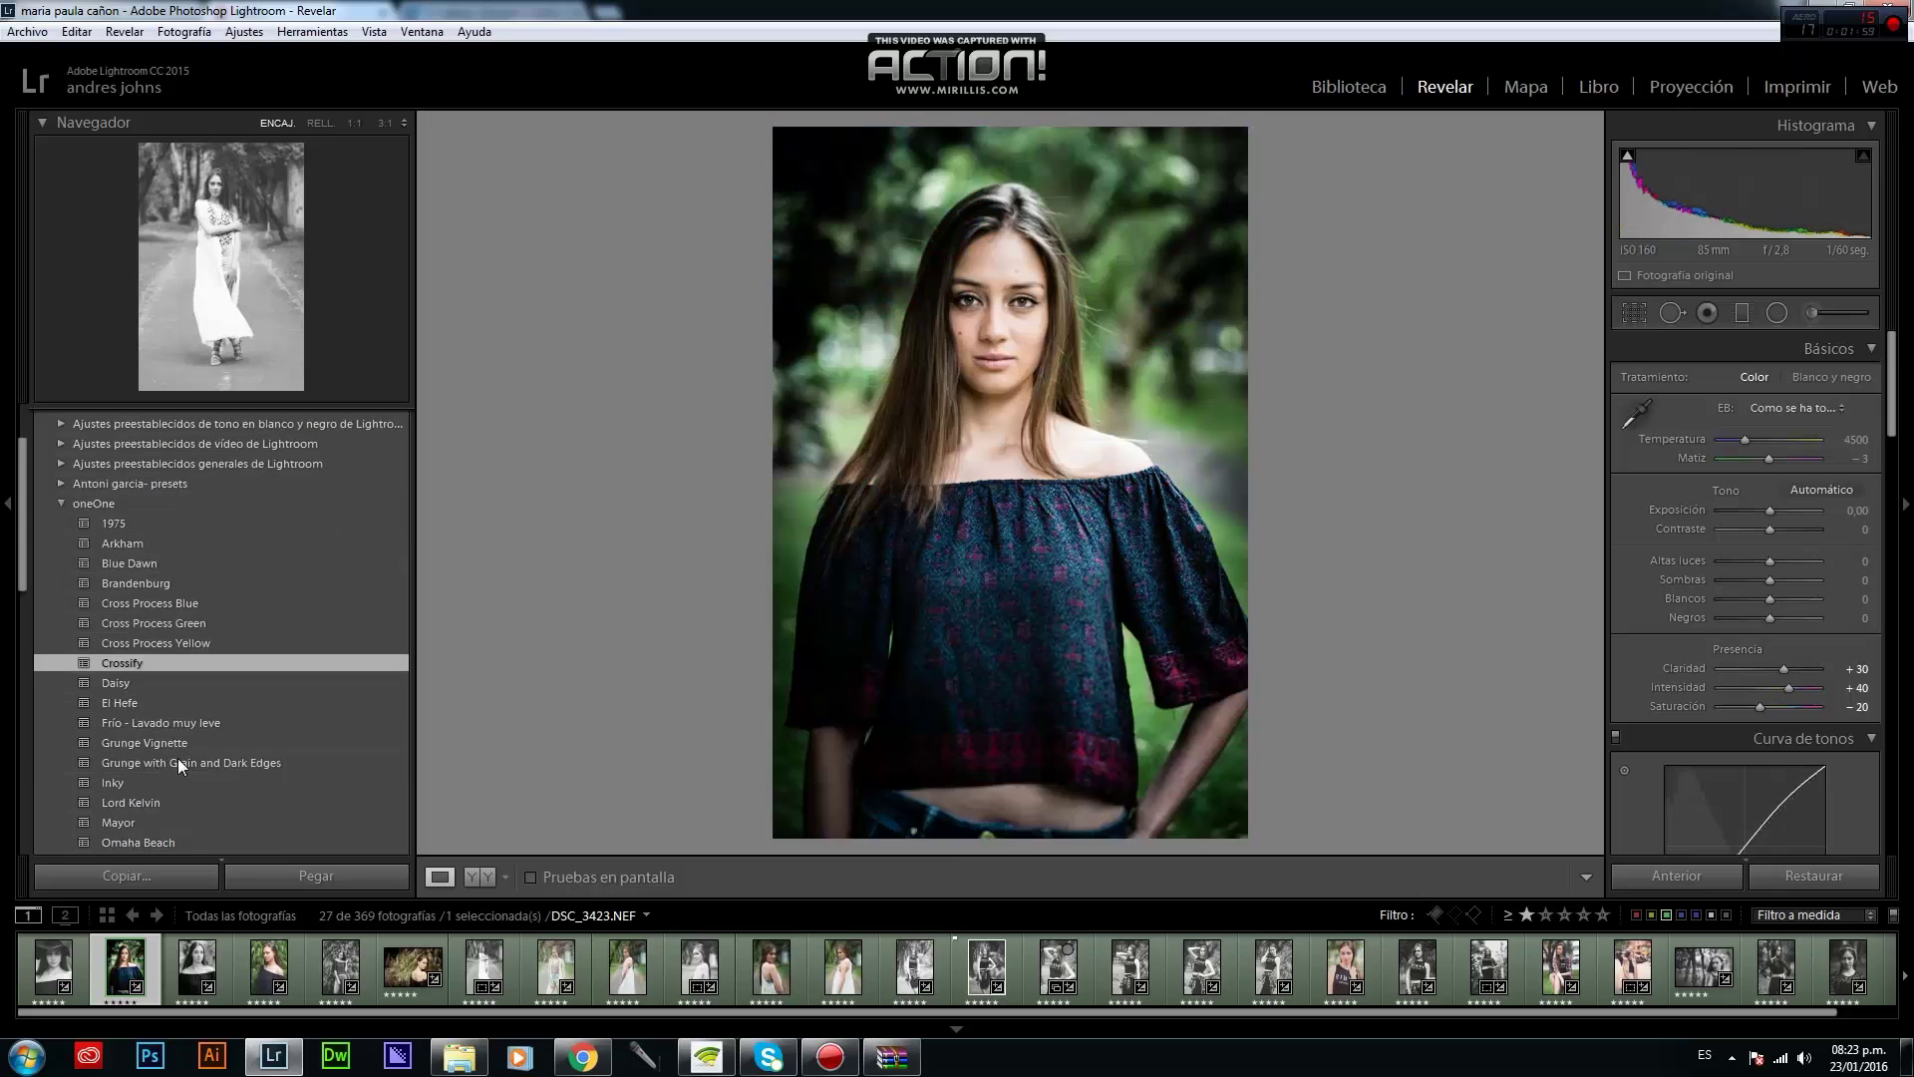
# Try Daisy, El Hefe, Frío, Inky and Lord Kelvin, settle on Mayor, and show Before/After side by side.
pyautogui.click(125, 682)
pyautogui.click(134, 704)
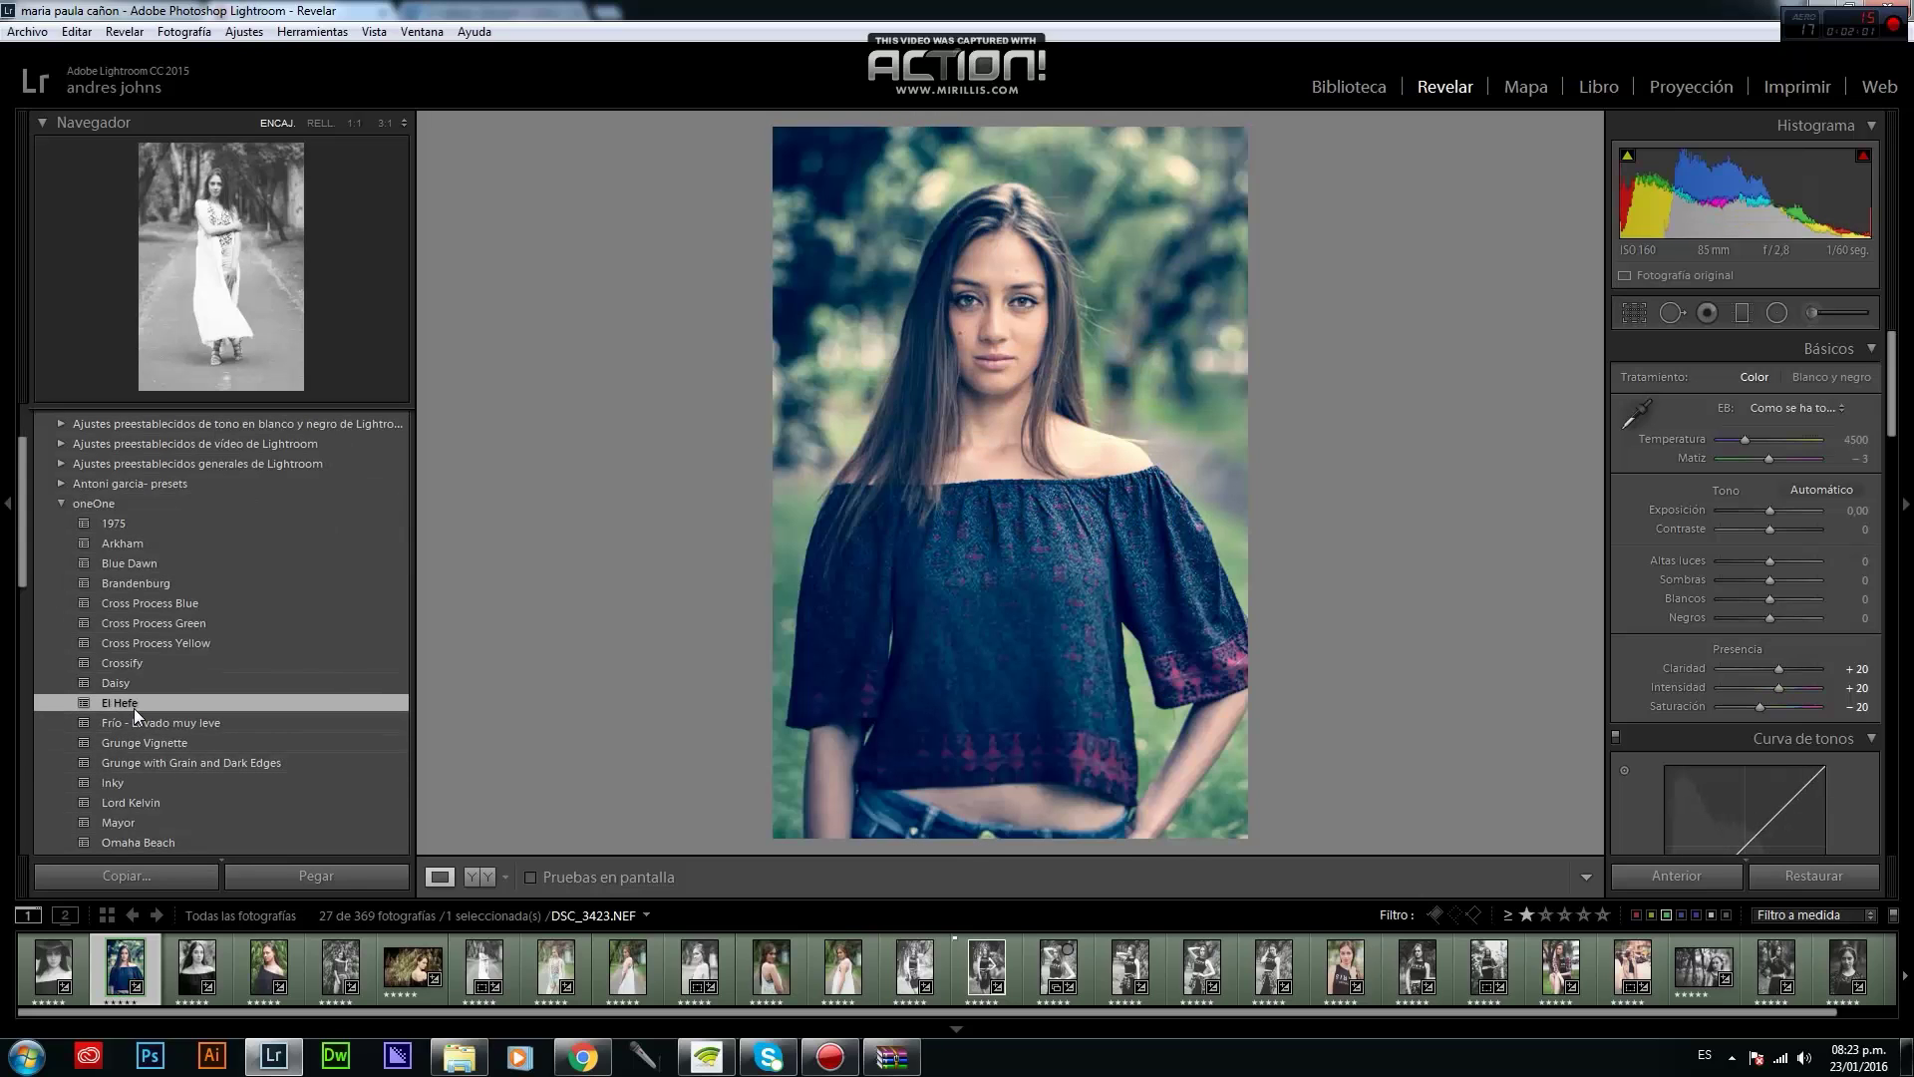
pyautogui.scroll(-2, 159, 725)
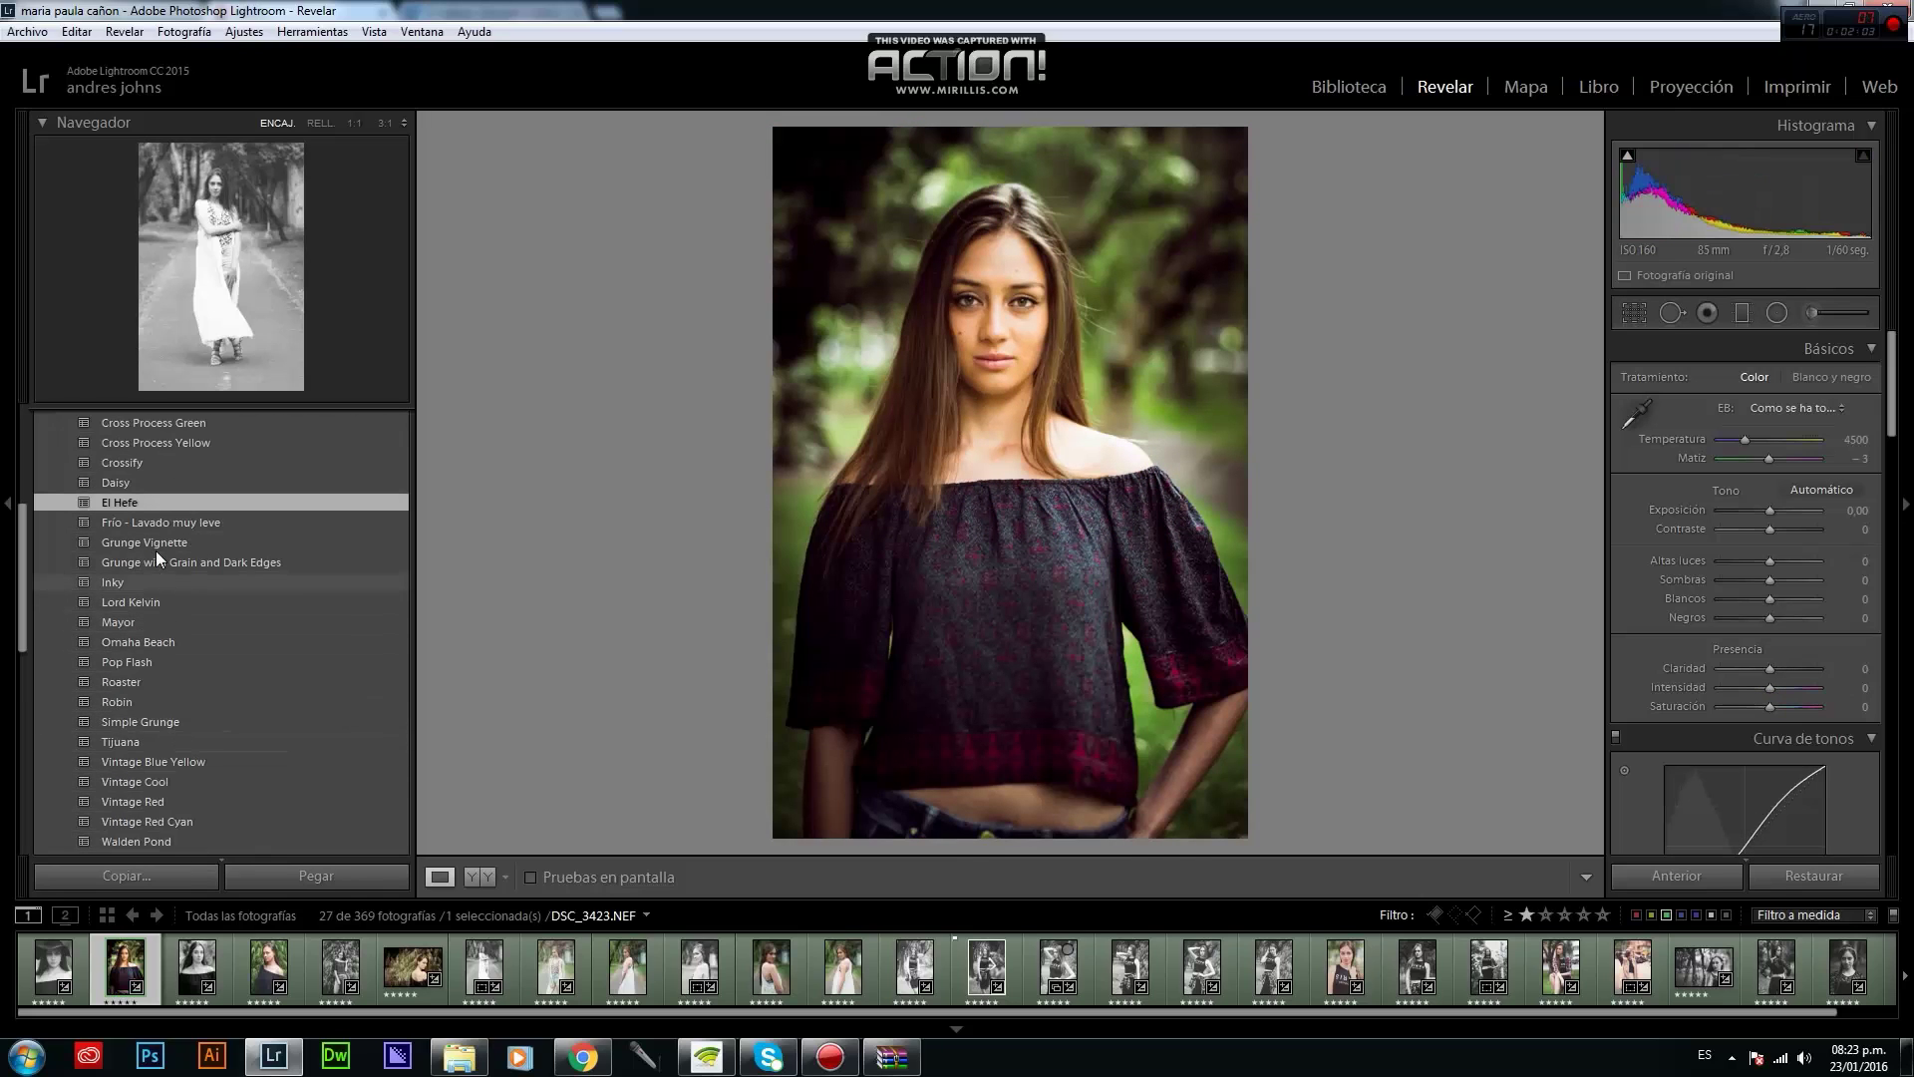
pyautogui.click(152, 524)
pyautogui.click(114, 584)
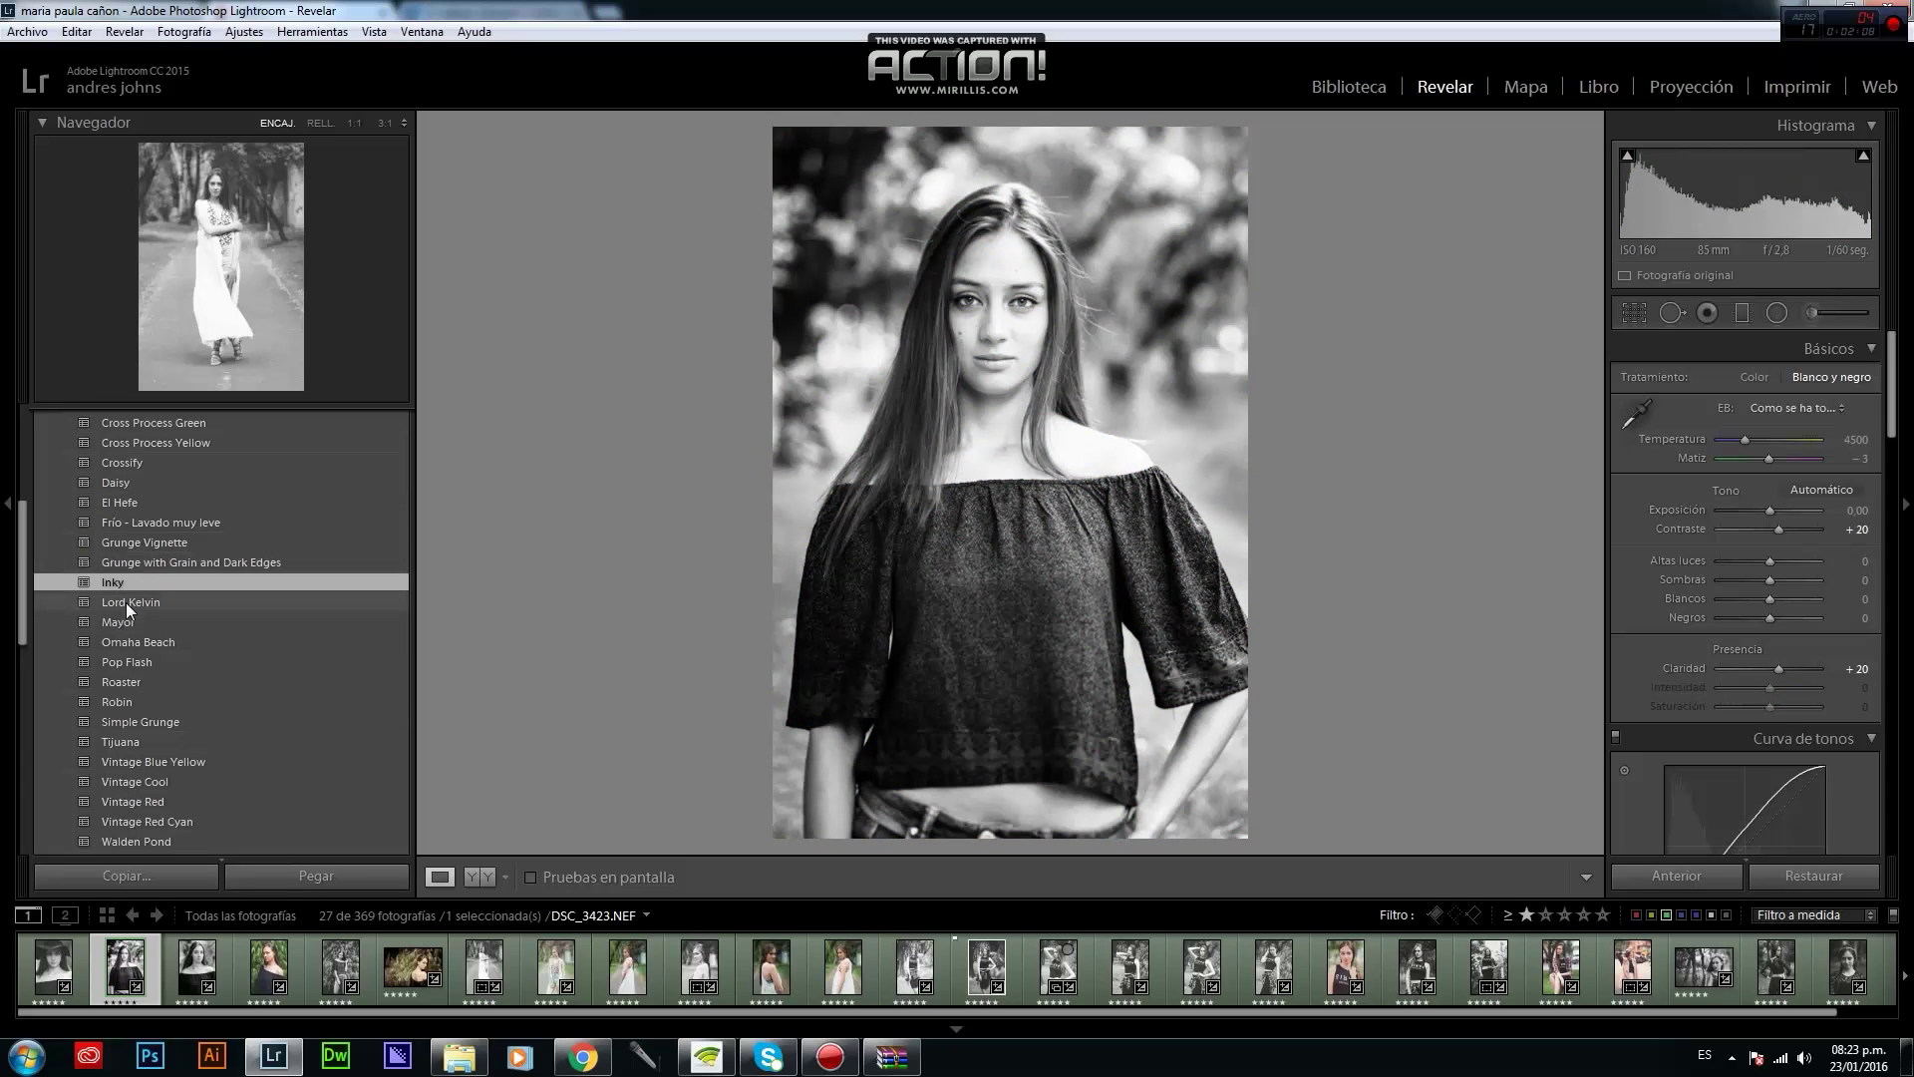
pyautogui.click(126, 602)
pyautogui.click(128, 618)
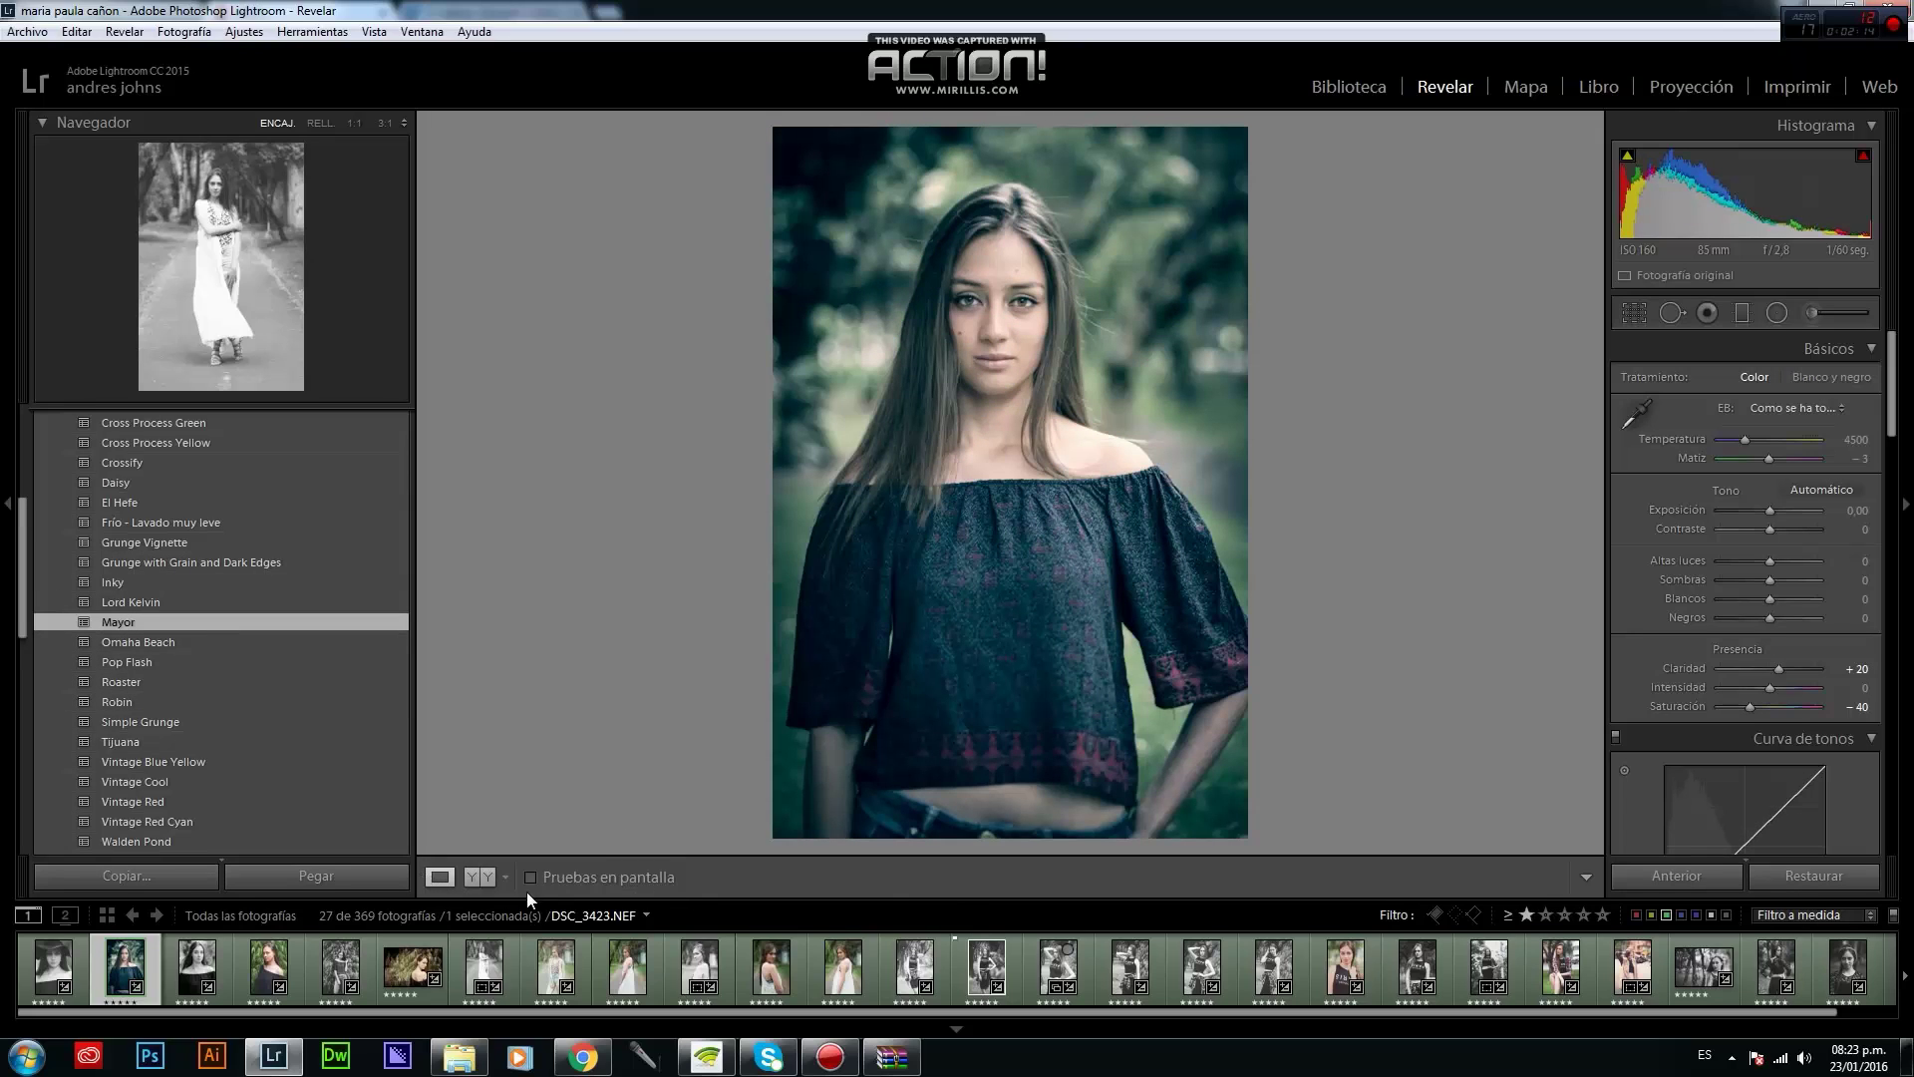
pyautogui.click(476, 877)
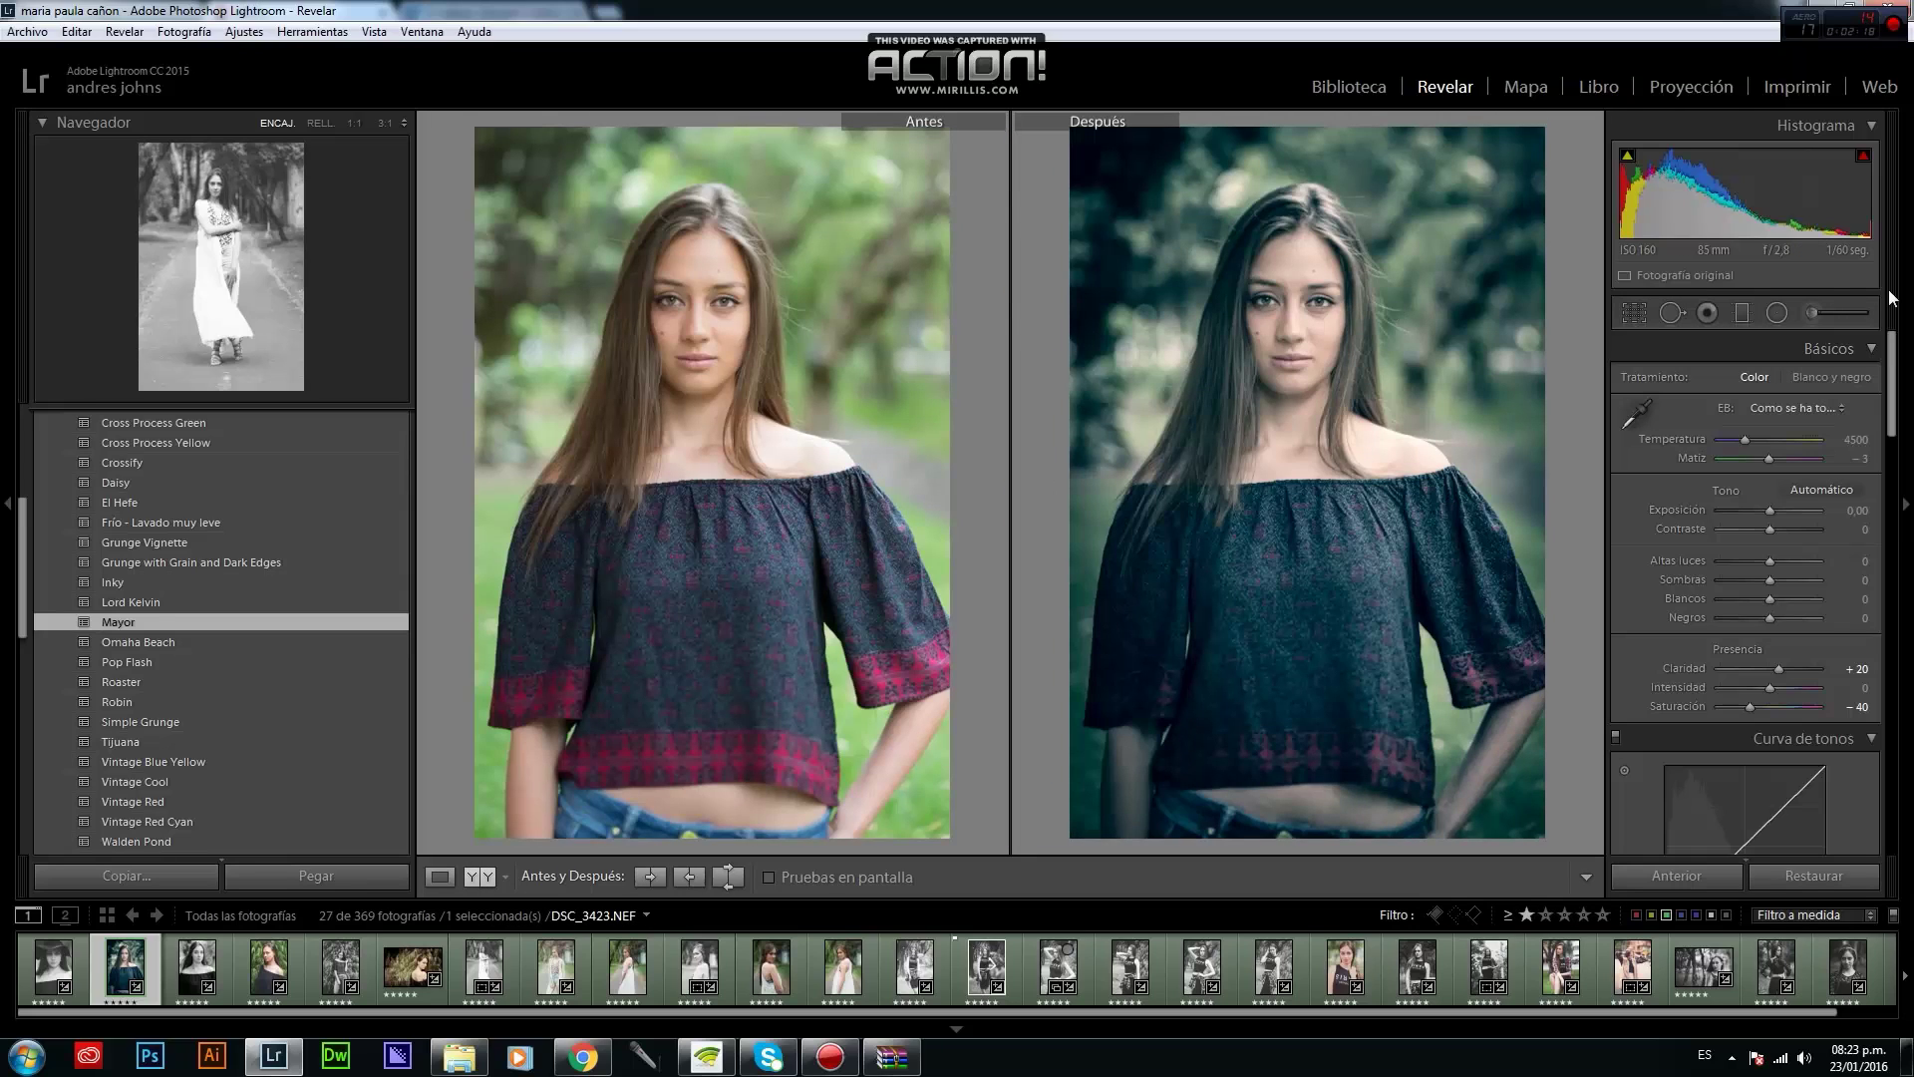
# Draw a graduated filter down the After image with contrast 66 and shadows -21.
pyautogui.click(1732, 314)
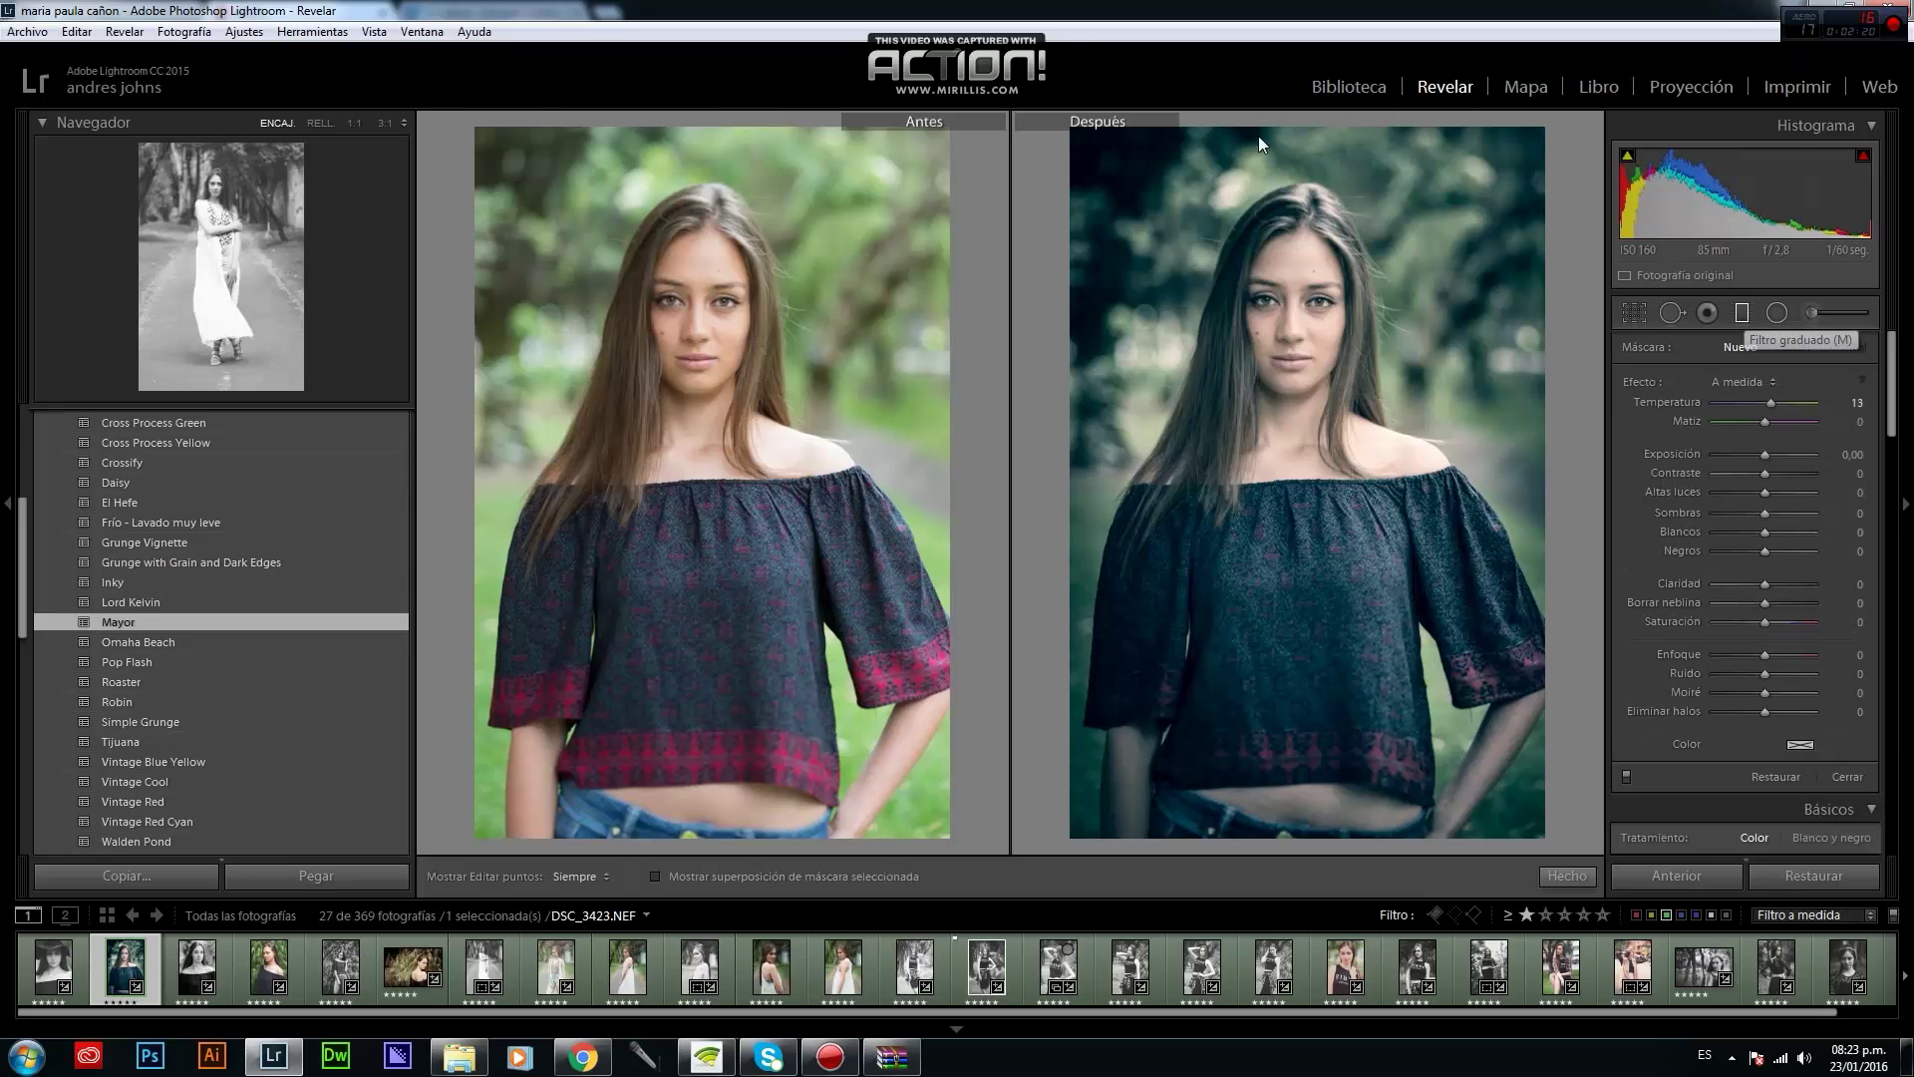
pyautogui.moveTo(1301, 124); pyautogui.dragTo(1310, 843)
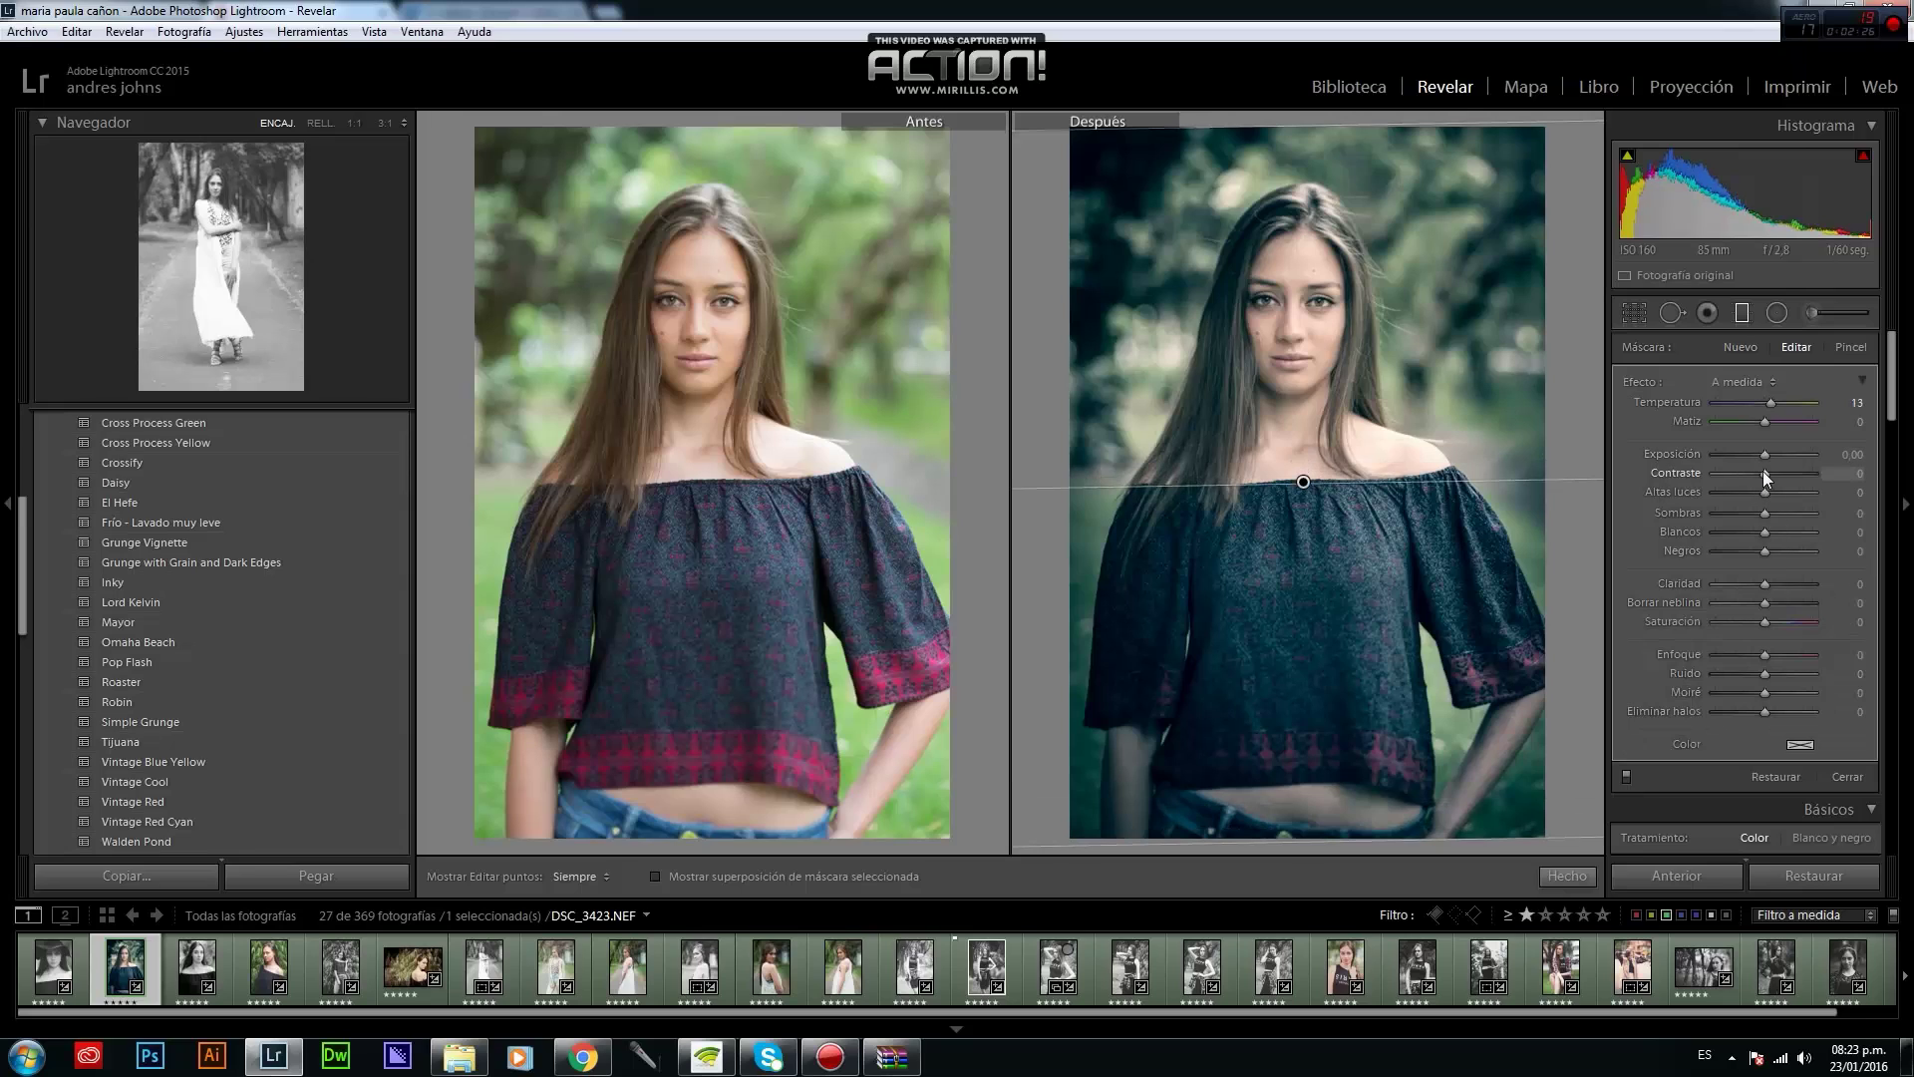
pyautogui.moveTo(1775, 472)
pyautogui.mouseDown()
pyautogui.moveTo(1796, 473)
pyautogui.moveTo(1757, 514)
pyautogui.mouseUp()
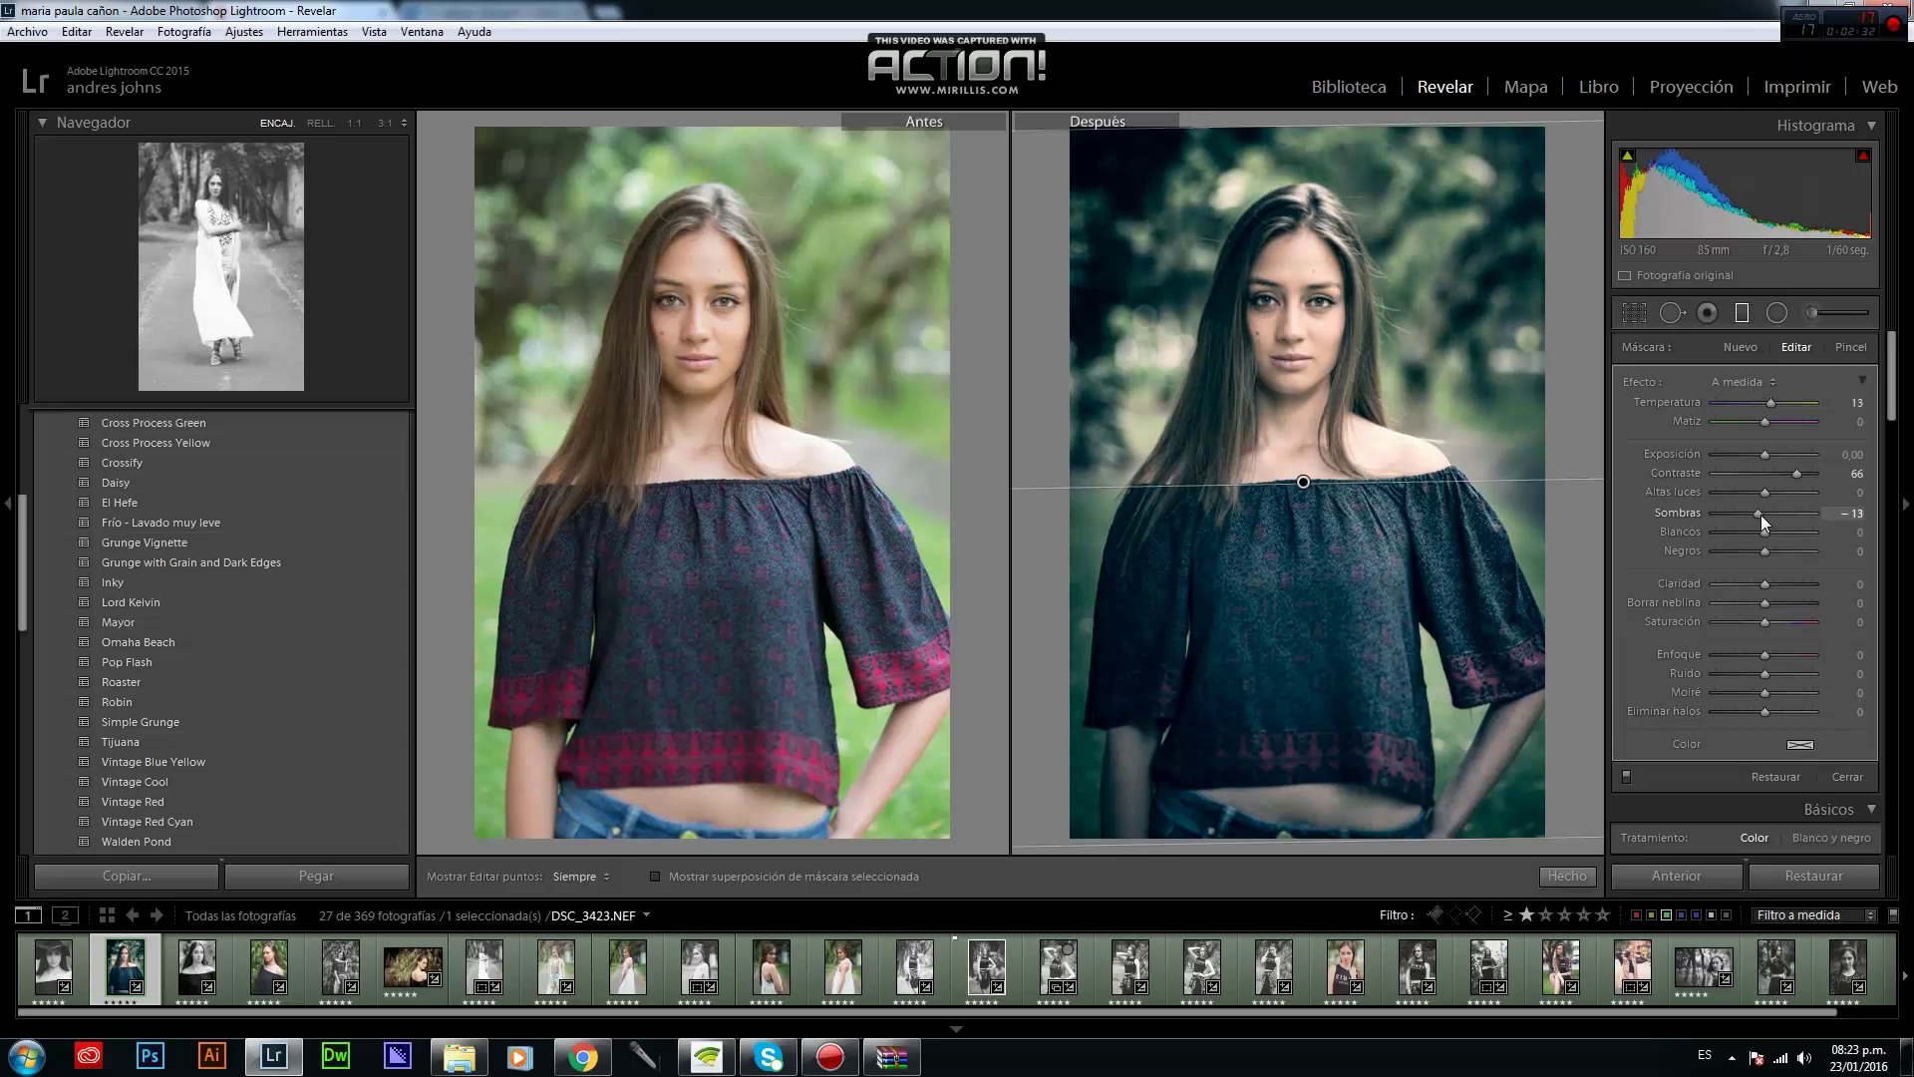
pyautogui.click(1568, 876)
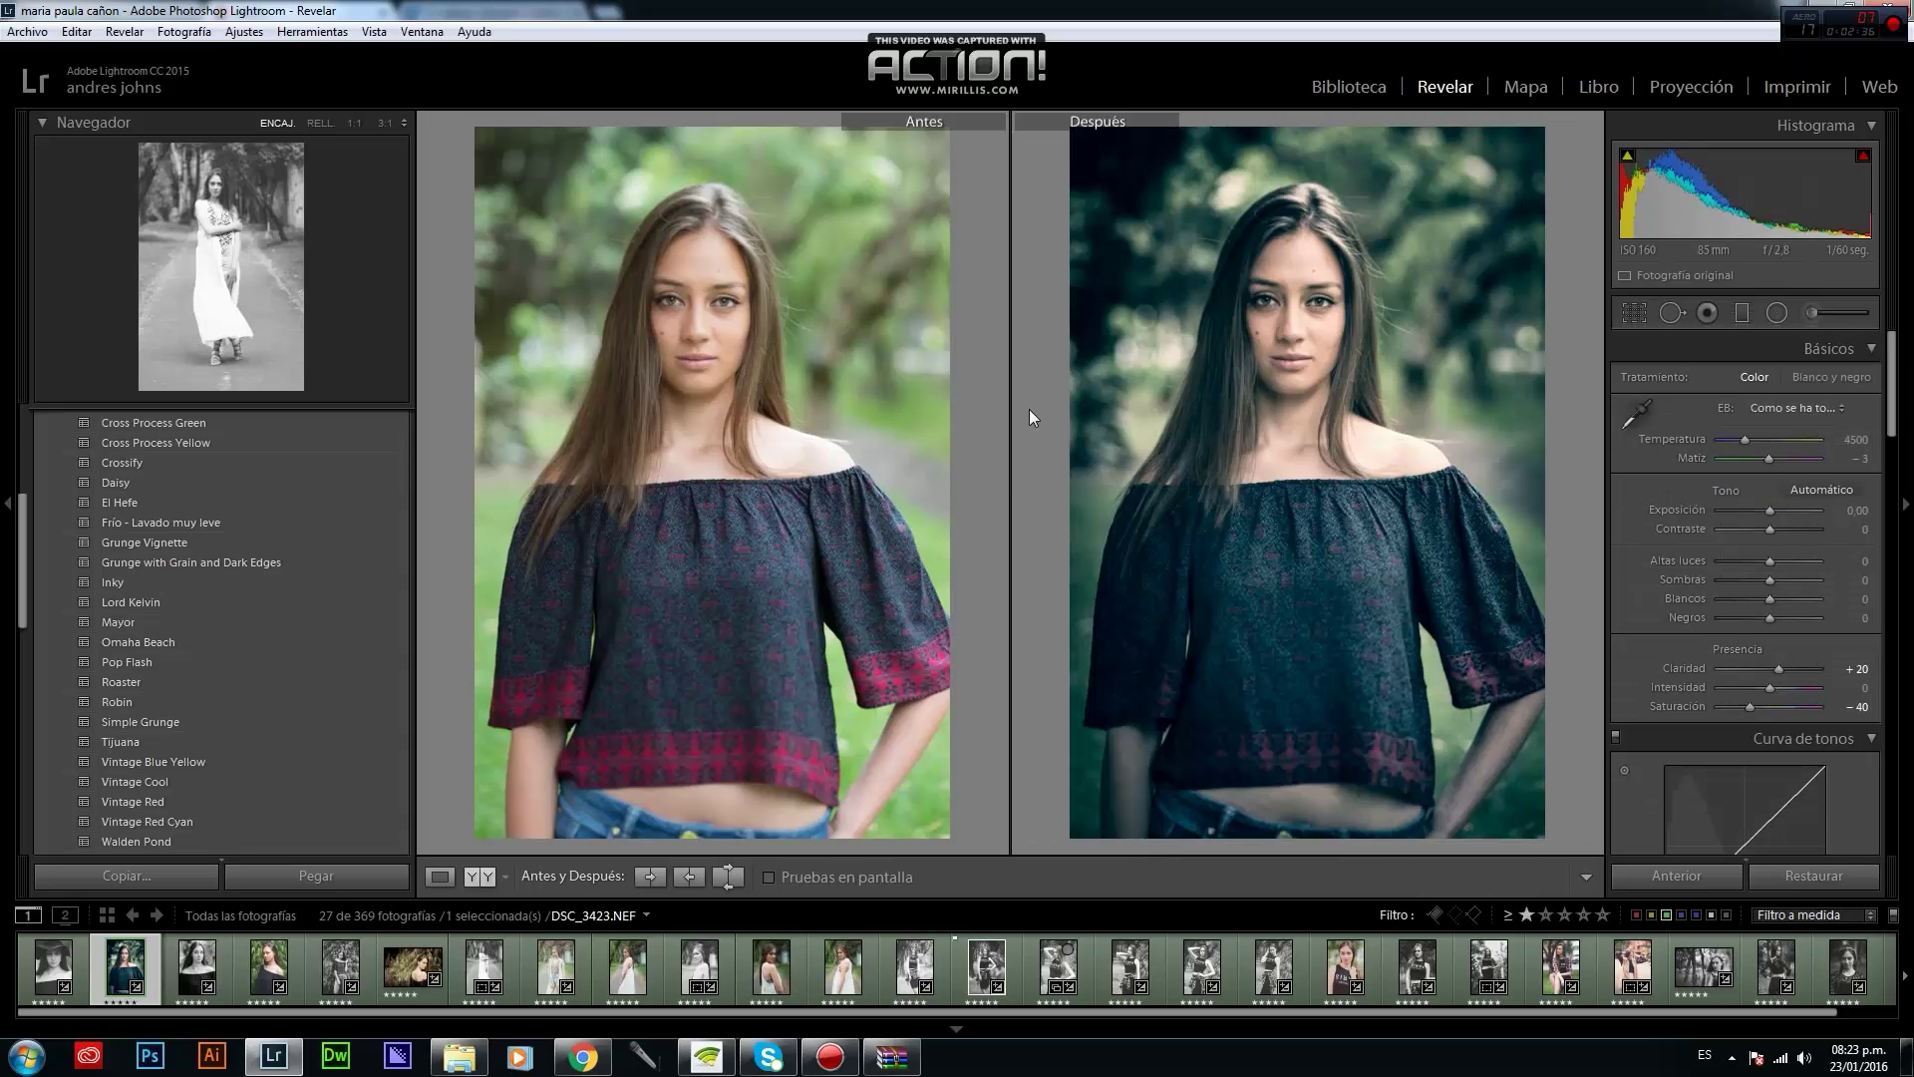
pyautogui.click(1303, 286)
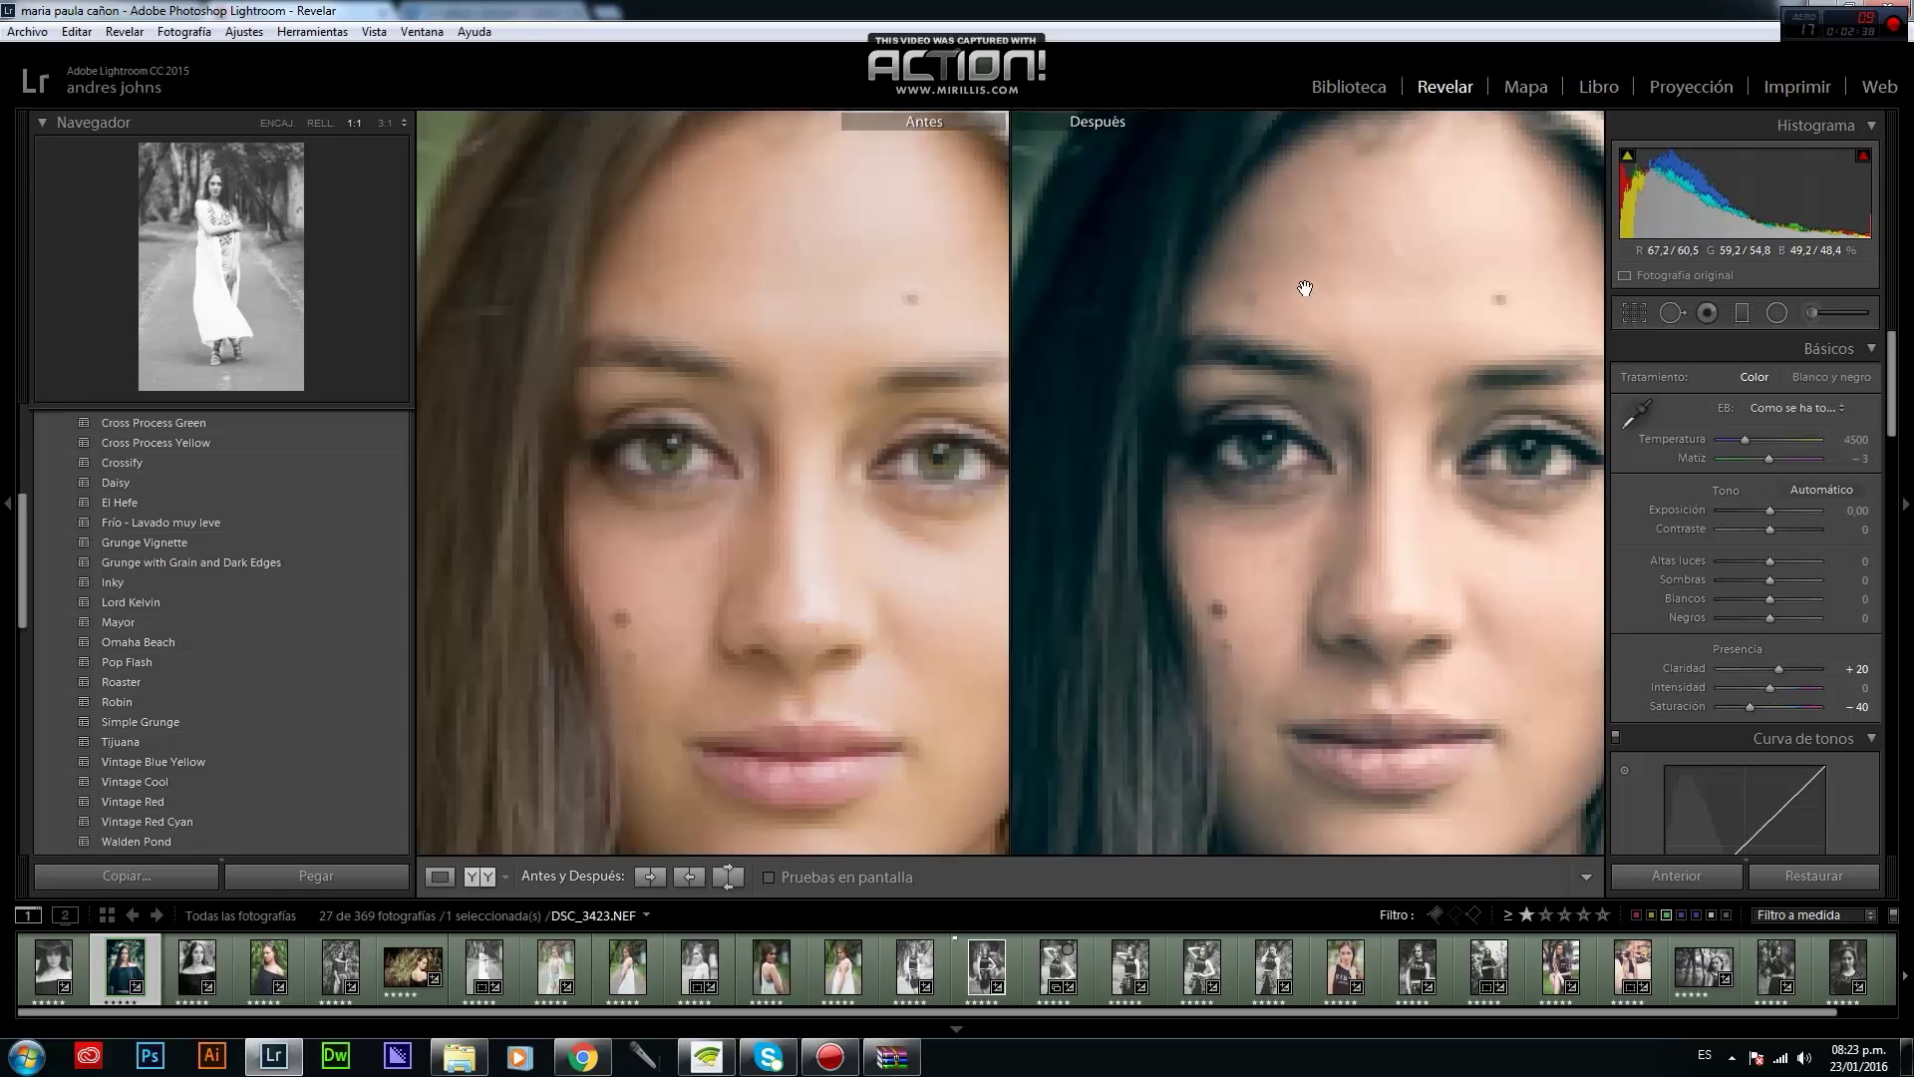
pyautogui.click(1356, 573)
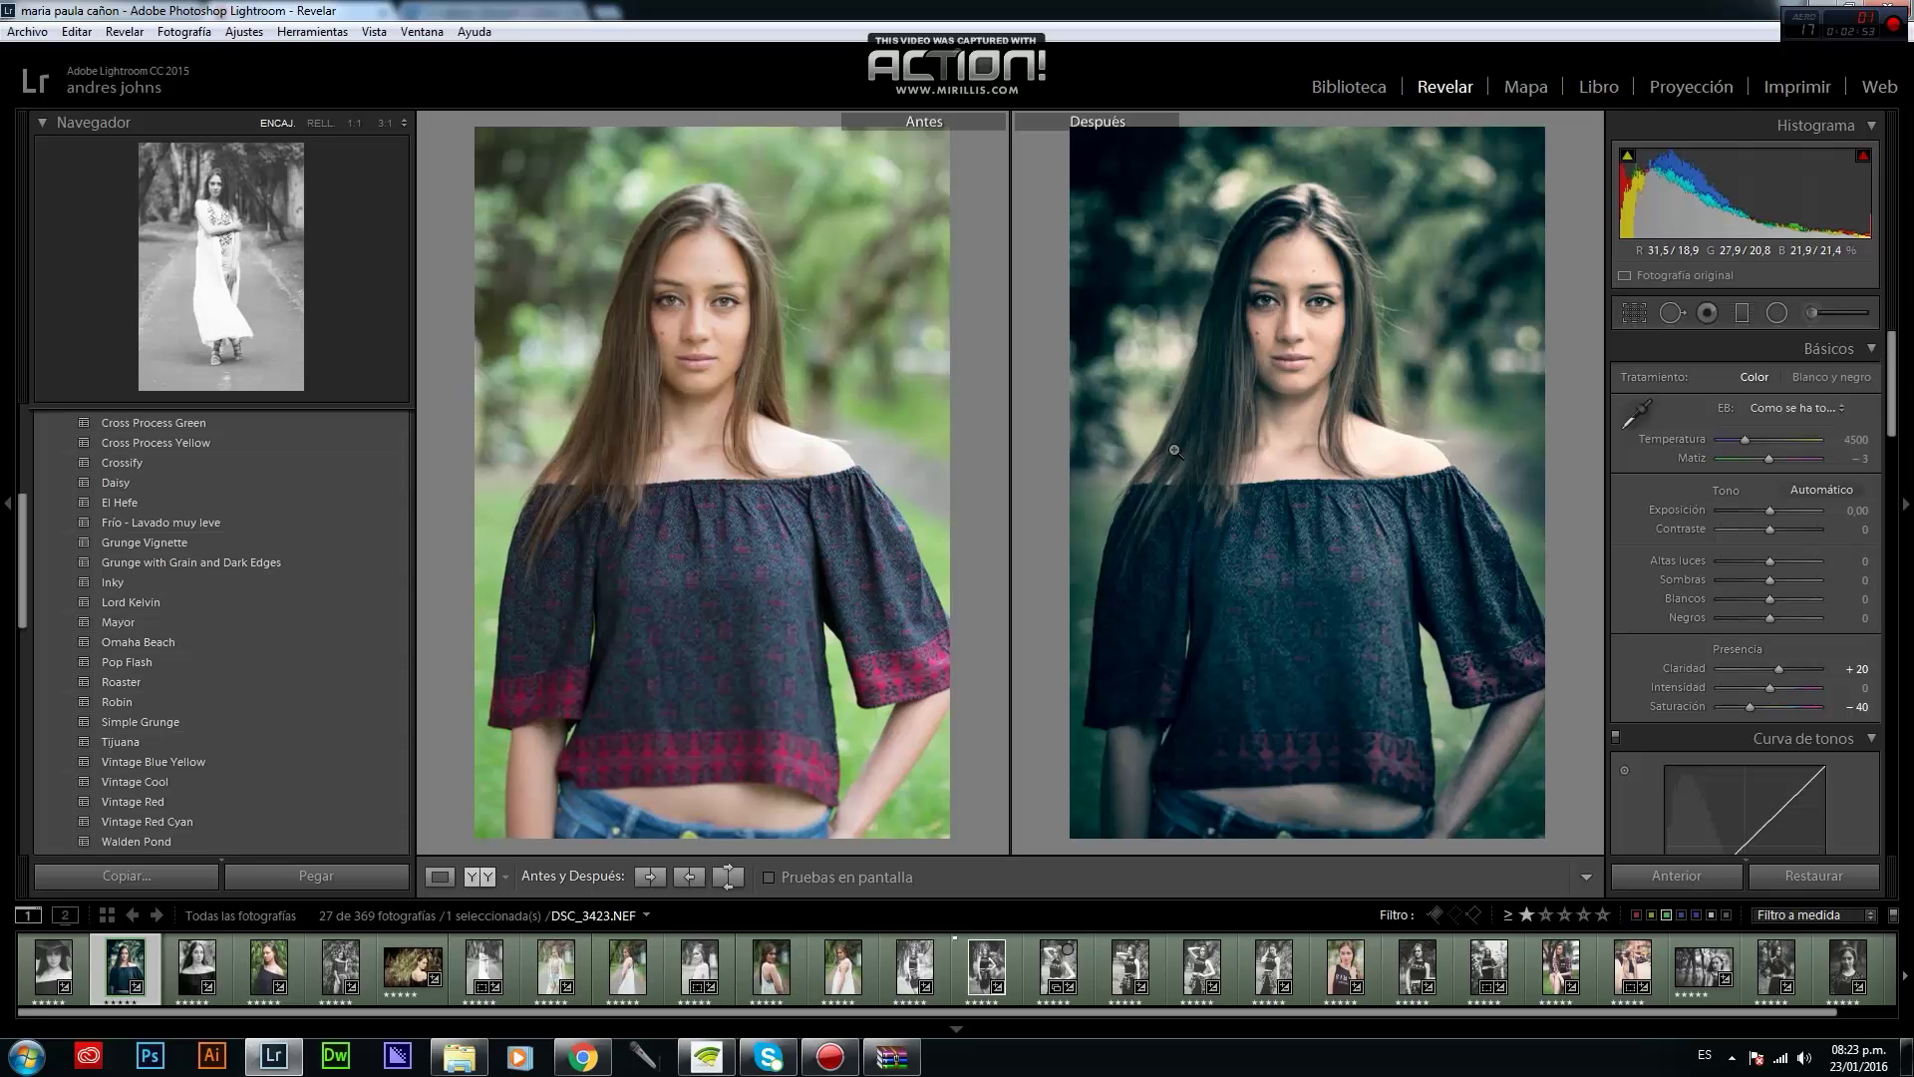
pyautogui.click(836, 1067)
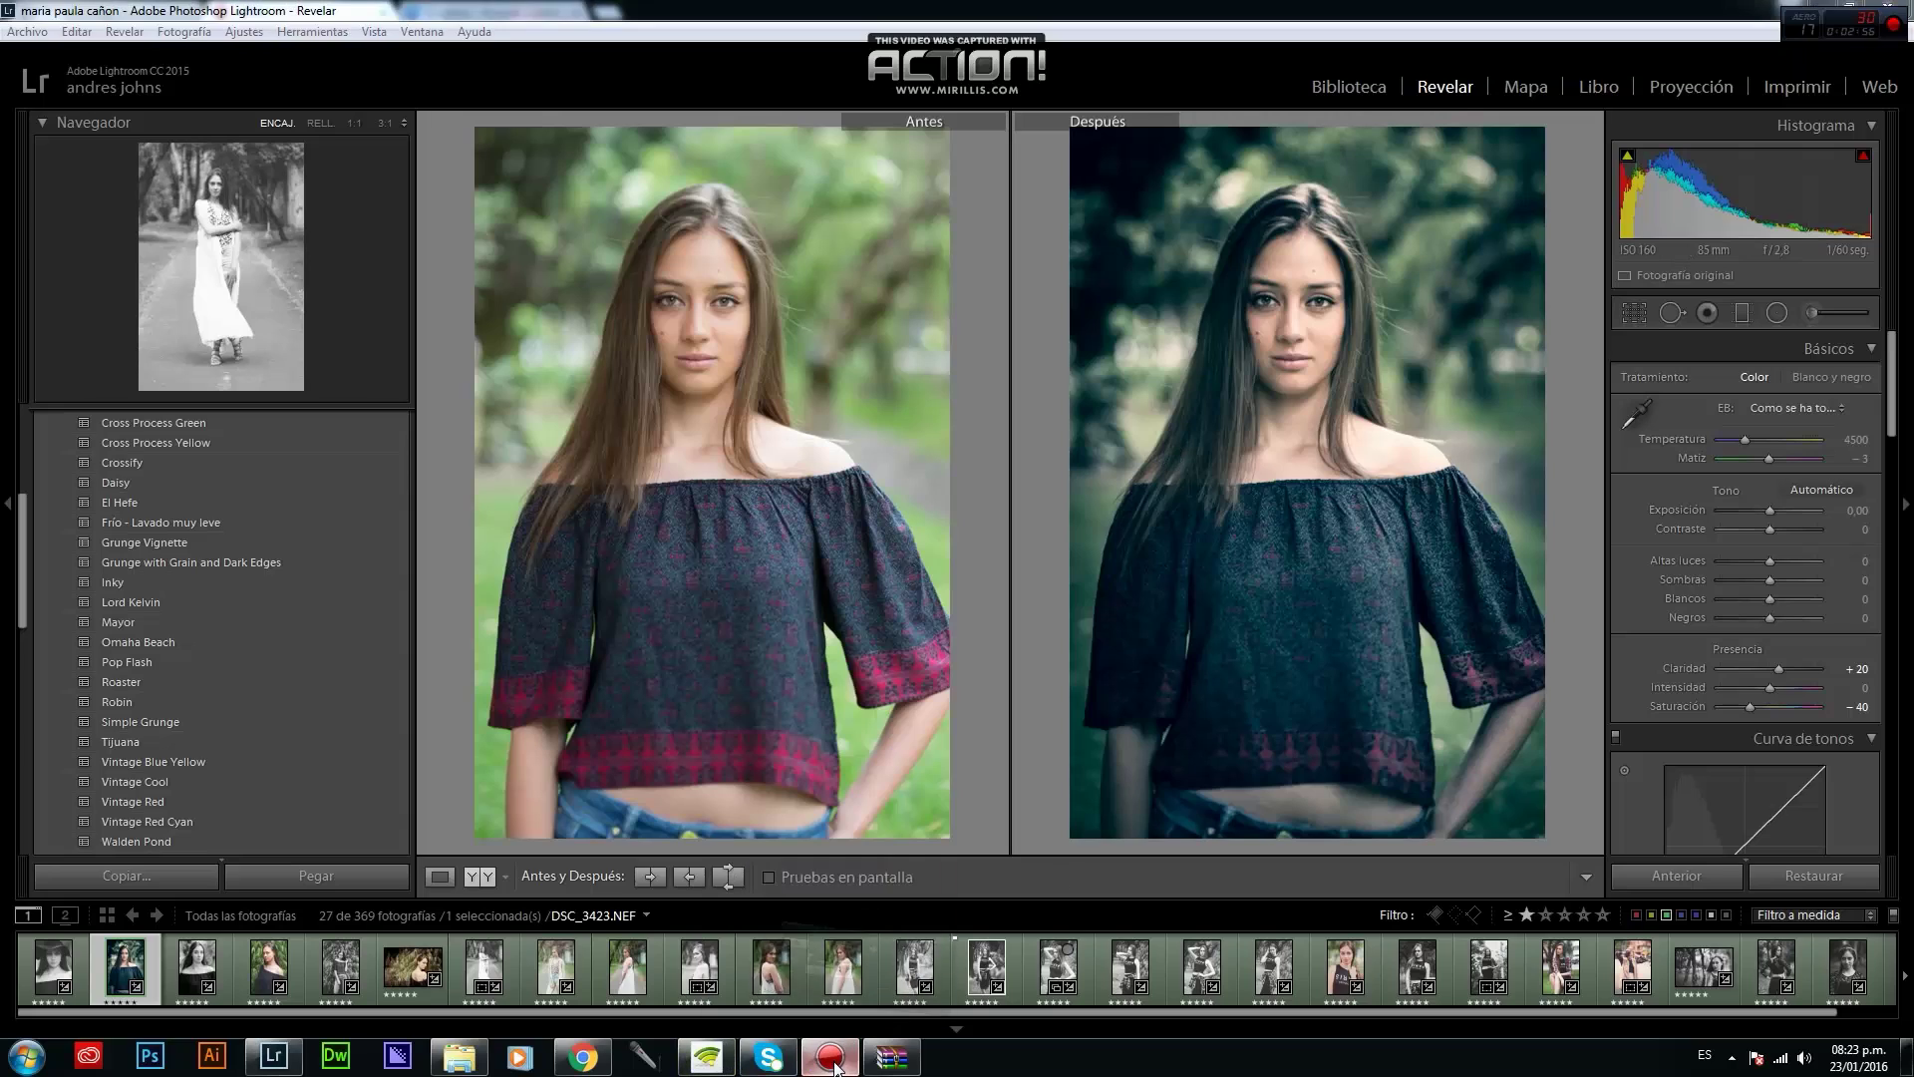